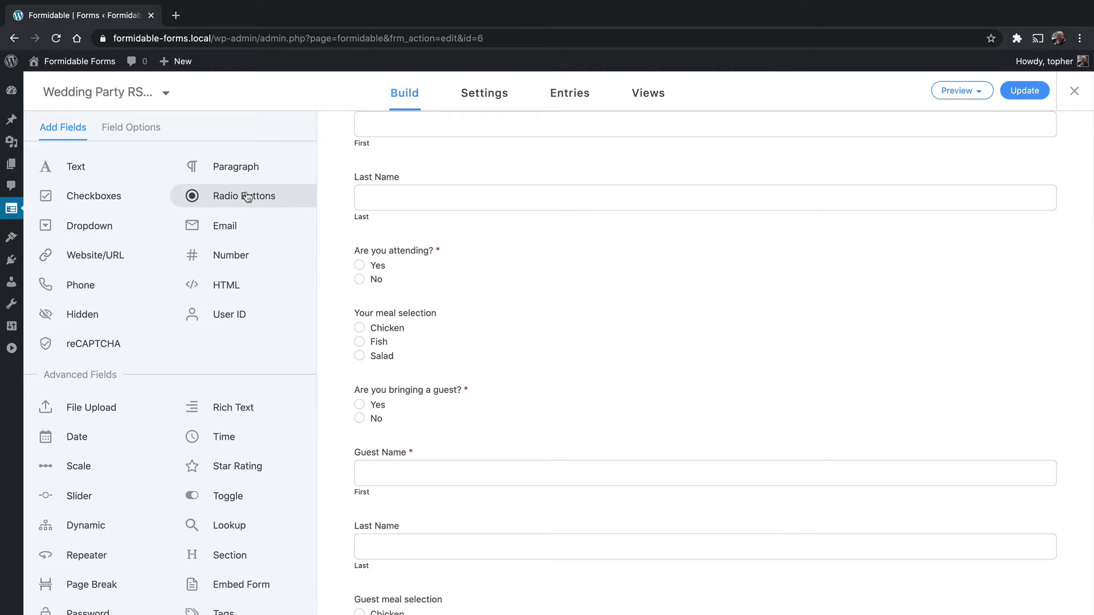
- Add a required radio question 'Do you have any food allergies?' above 'Are you bringing a guest?'
{"action": "left_click_drag", "start_coordinate": [246, 196], "coordinate": [464, 371]}
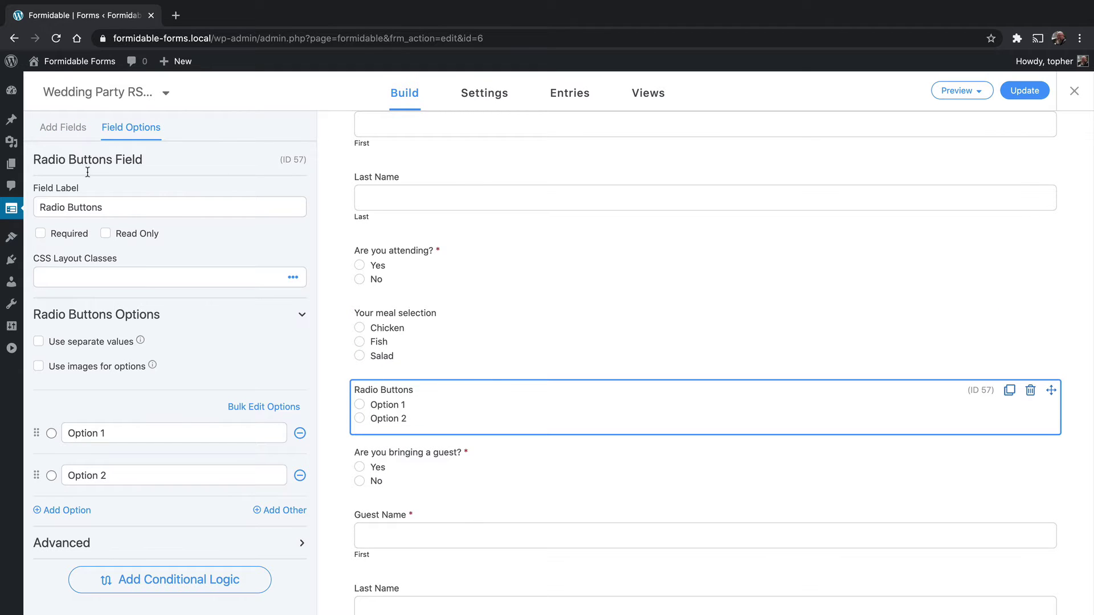
{"action": "key", "text": "alt+shift+Left"}
{"action": "key", "text": "alt+shift+Left"}
{"action": "type", "text": "Do you have any al"}
{"action": "key", "text": "BackSpace"}
{"action": "key", "text": "BackSpace"}
{"action": "type", "text": "food allergies?"}
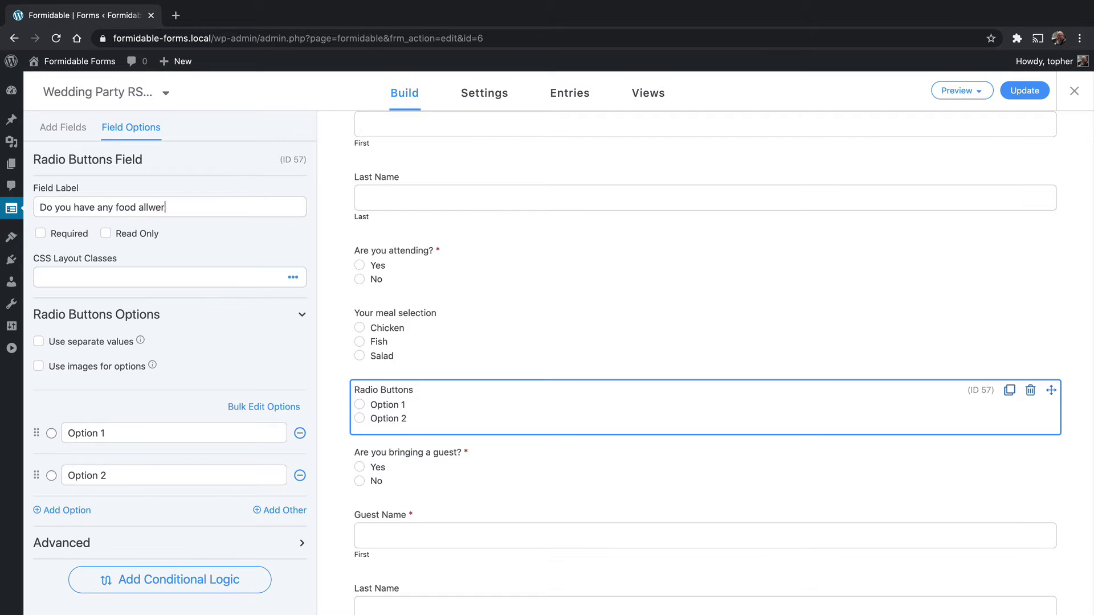
{"action": "left_click", "coordinate": [40, 234]}
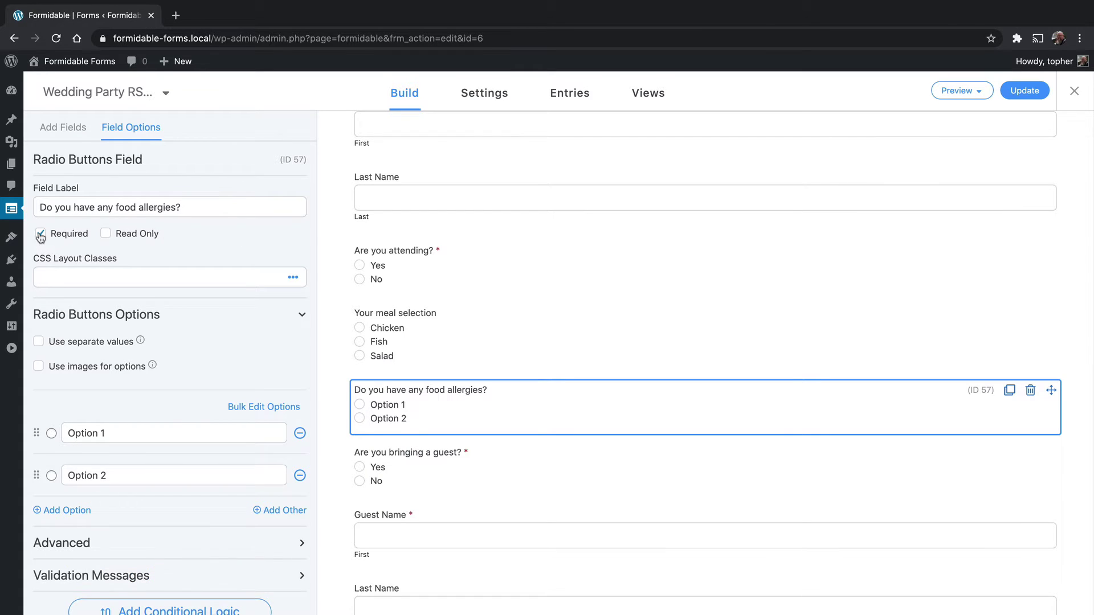
- Rename its answers to Yes and No, with No as the default
{"action": "triple_click", "coordinate": [123, 427]}
{"action": "type", "text": "Yes"}
{"action": "triple_click", "coordinate": [134, 478]}
{"action": "type", "text": "No"}
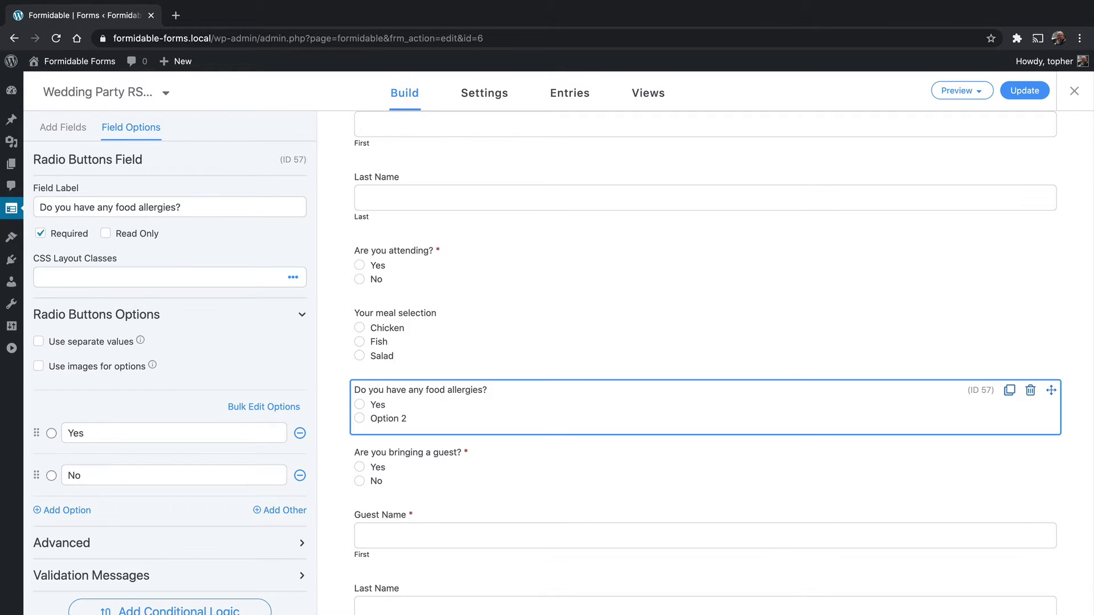
{"action": "left_click", "coordinate": [51, 476]}
- Add a text field labelled 'Please list your food allergies.' below the allergies question and Update
{"action": "left_click", "coordinate": [66, 127]}
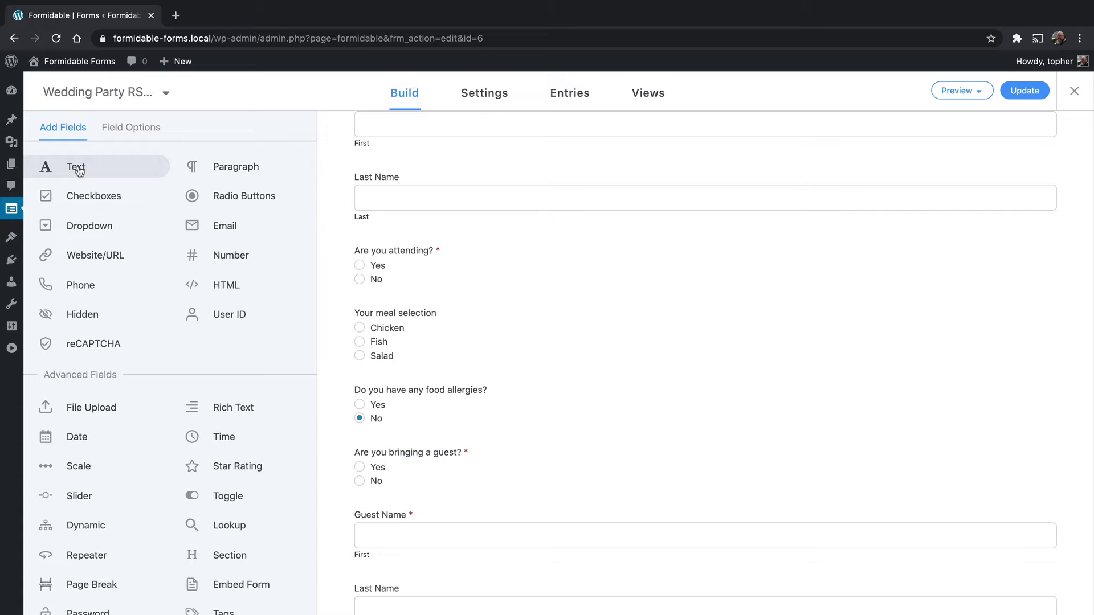
{"action": "left_click_drag", "start_coordinate": [79, 171], "coordinate": [434, 445]}
{"action": "left_click", "coordinate": [385, 462]}
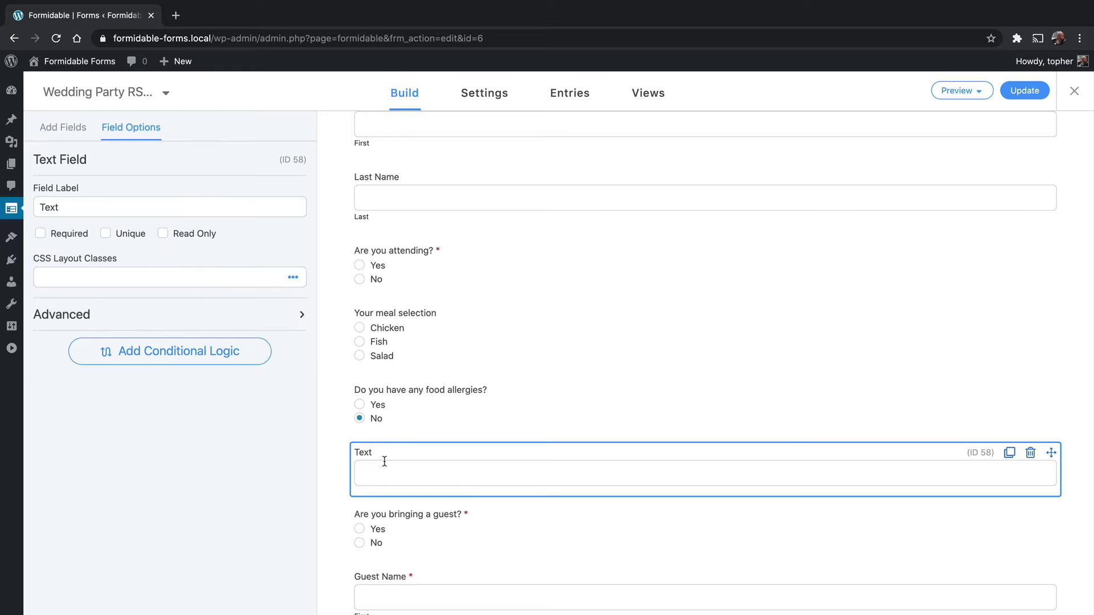
{"action": "double_click", "coordinate": [74, 207]}
{"action": "type", "text": "Please list your food allwer"}
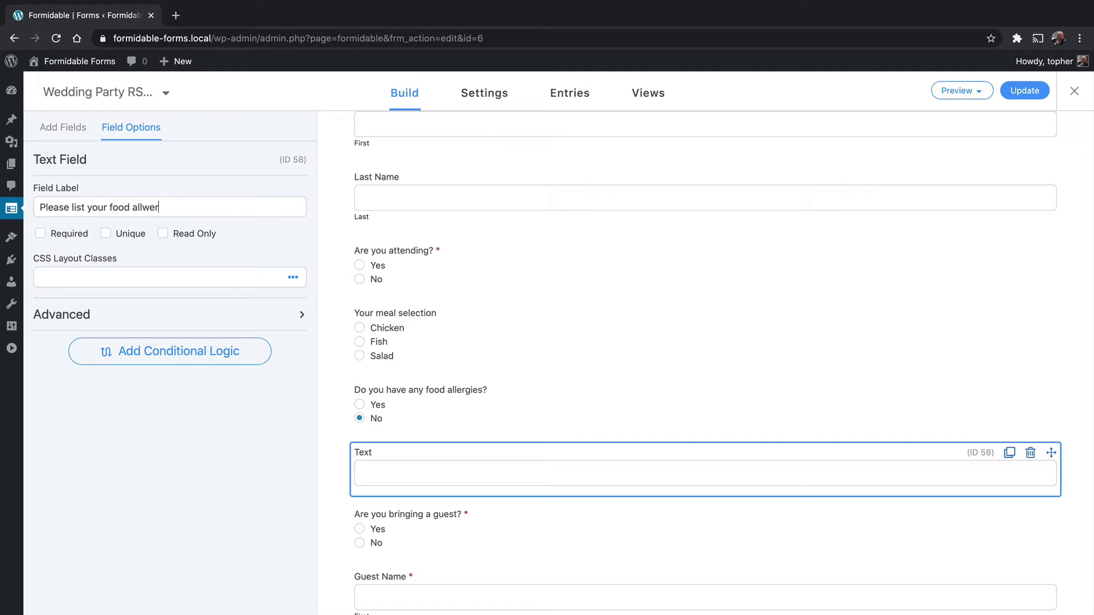
{"action": "type", "text": "rgies."}
{"action": "left_click", "coordinate": [1021, 94]}
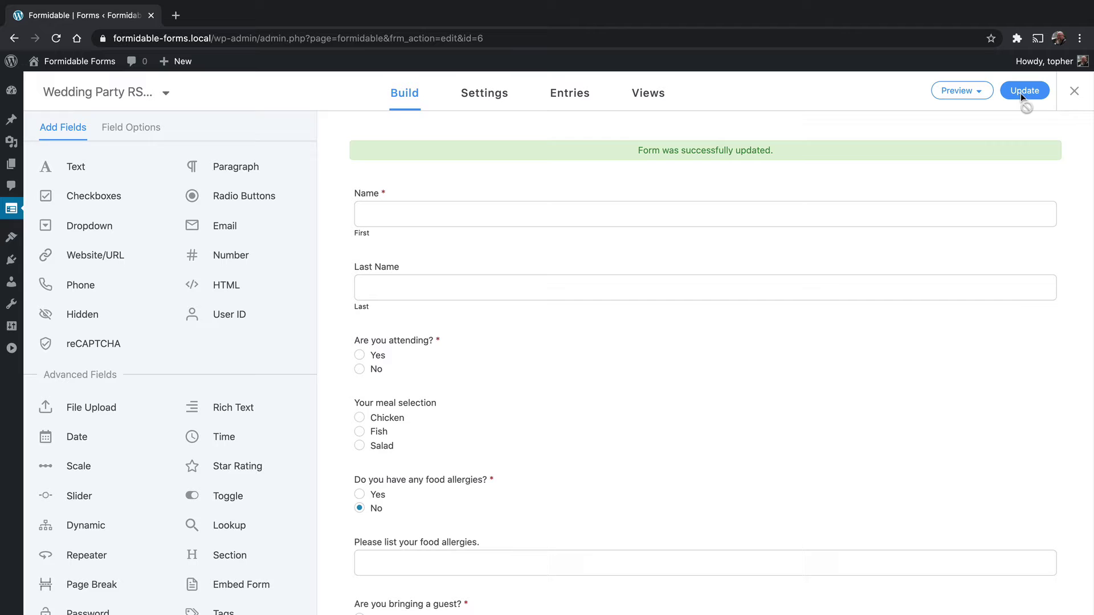
- Give the allergies list field one condition, 'Do you have any food allergies?' equals Yes, and Update
{"action": "left_click", "coordinate": [520, 552]}
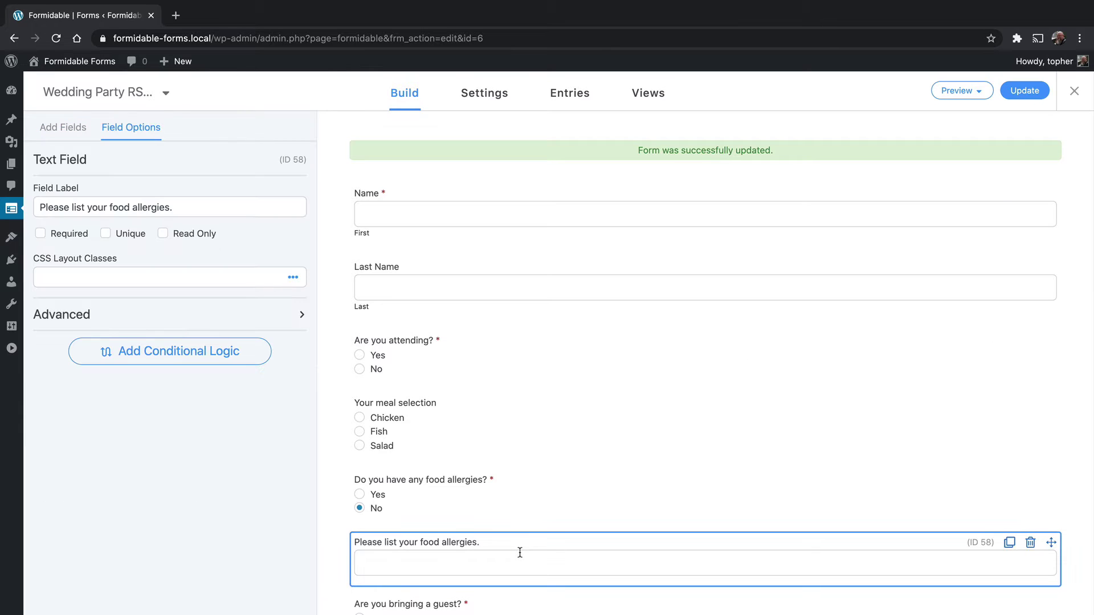
{"action": "left_click", "coordinate": [219, 354]}
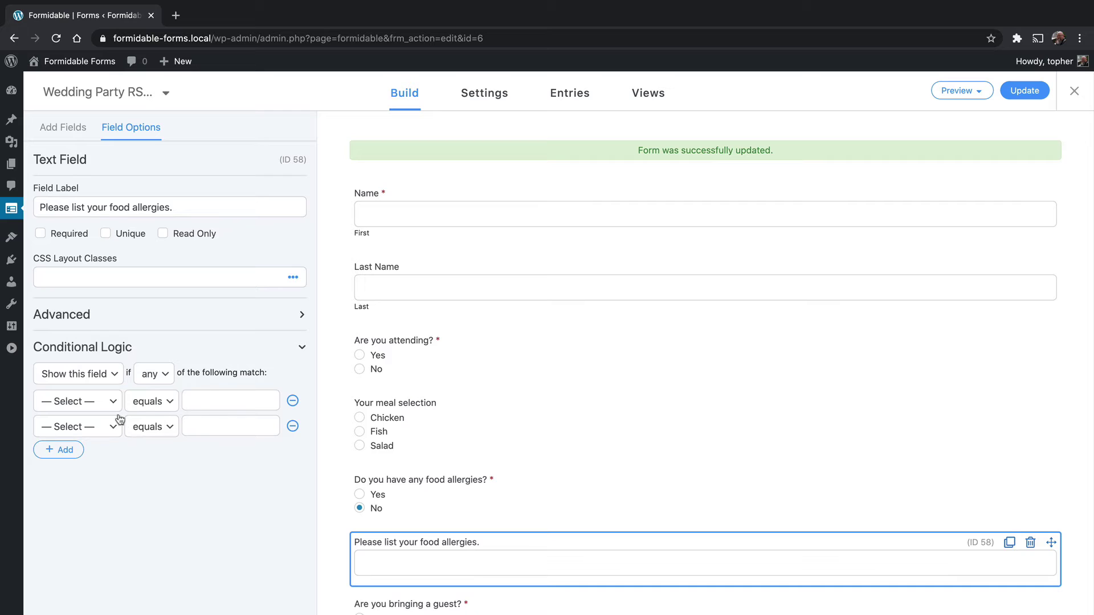
{"action": "left_click", "coordinate": [292, 427]}
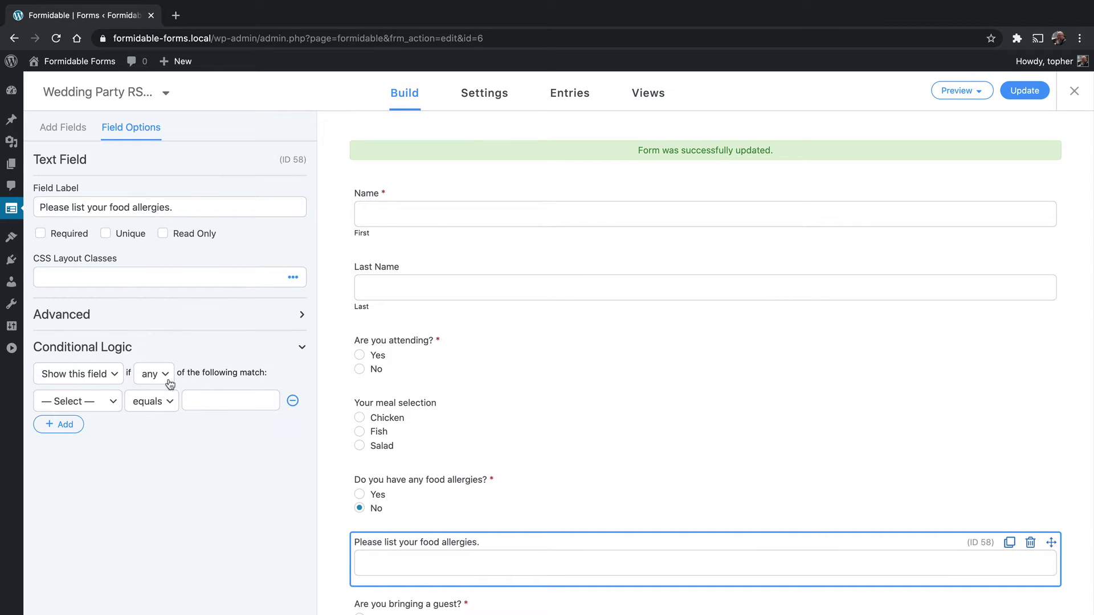
{"action": "left_click", "coordinate": [88, 402]}
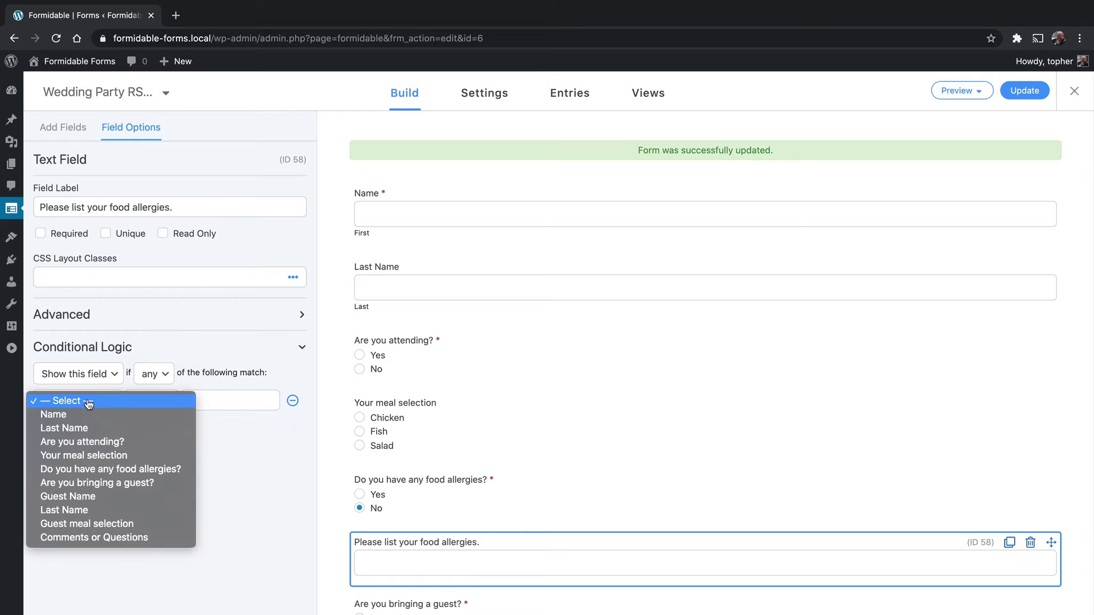
{"action": "left_click", "coordinate": [130, 469]}
{"action": "left_click", "coordinate": [198, 408]}
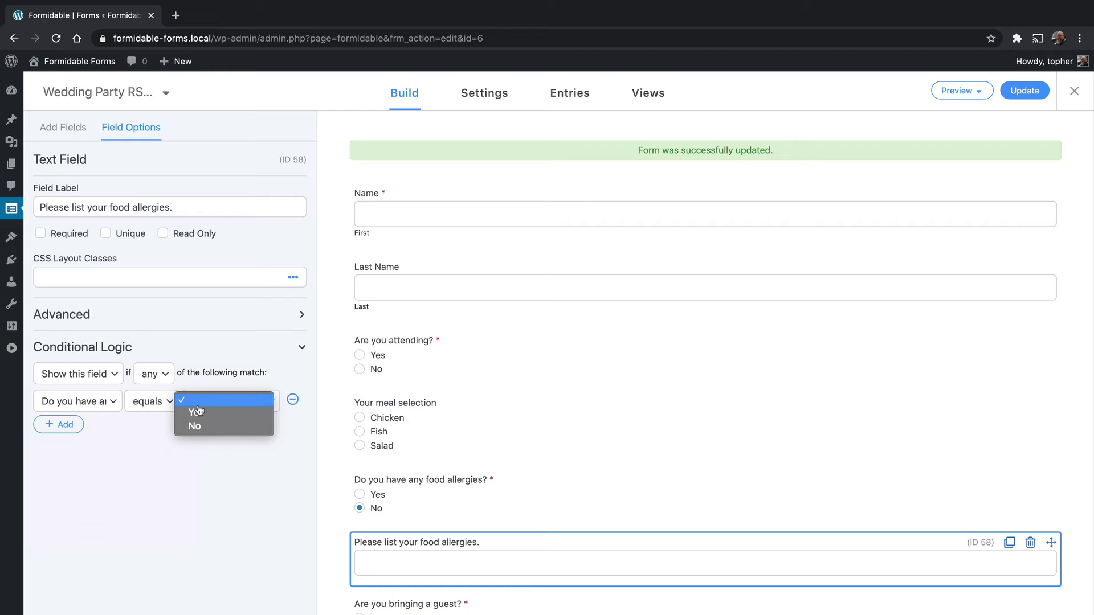
{"action": "left_click", "coordinate": [206, 414]}
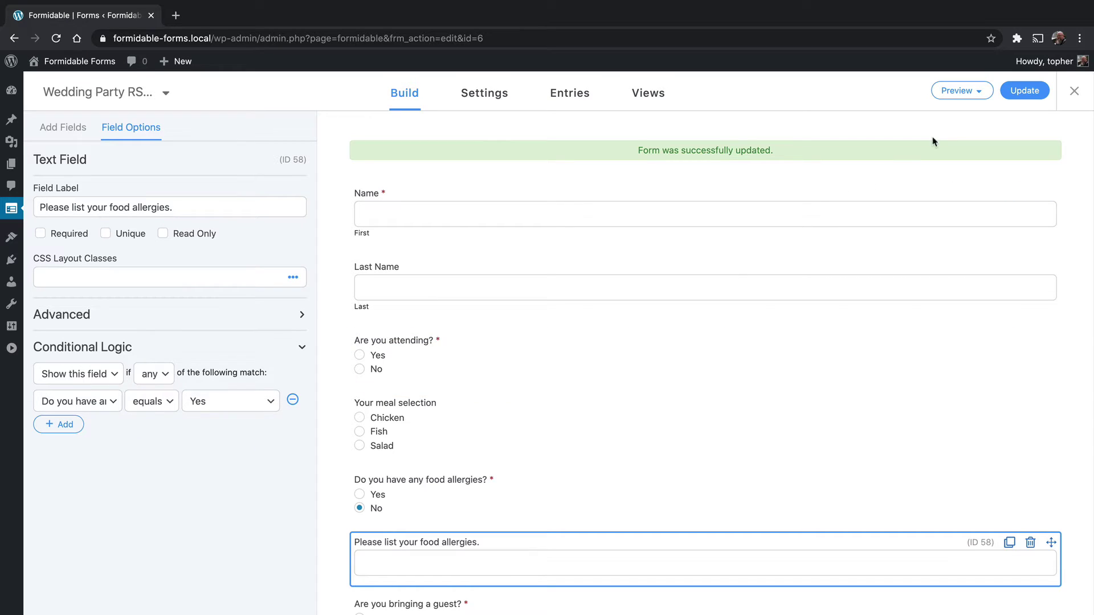
{"action": "left_click", "coordinate": [1029, 90]}
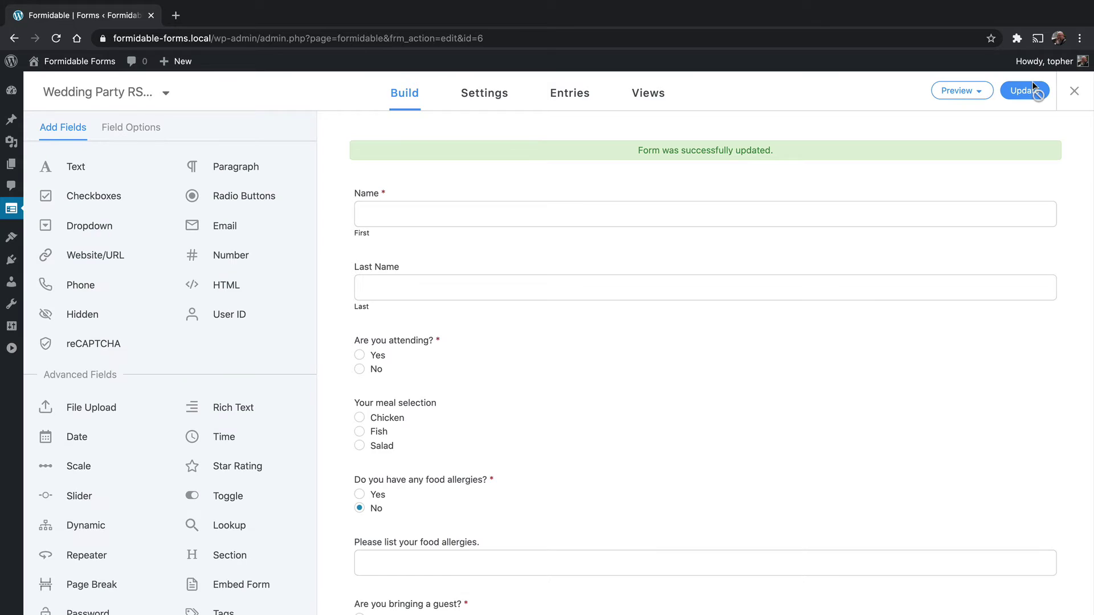
- Preview the form In Theme and answer Yes to allergies to reveal the list field
{"action": "left_click", "coordinate": [965, 91]}
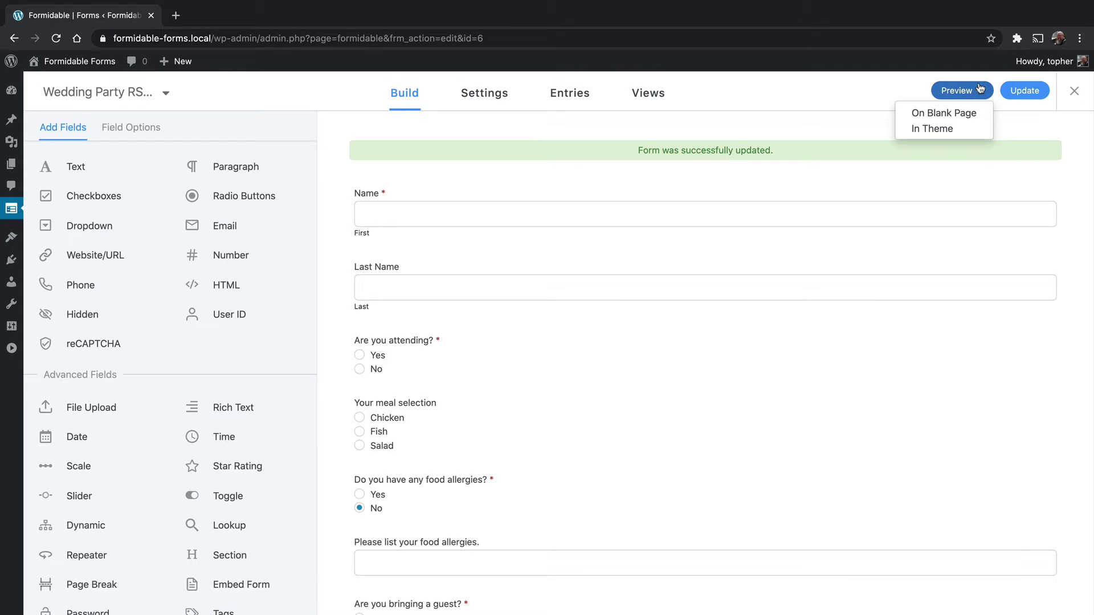
{"action": "left_click", "coordinate": [946, 131]}
{"action": "scroll", "coordinate": [428, 195], "scroll_direction": "down", "scroll_amount": 5}
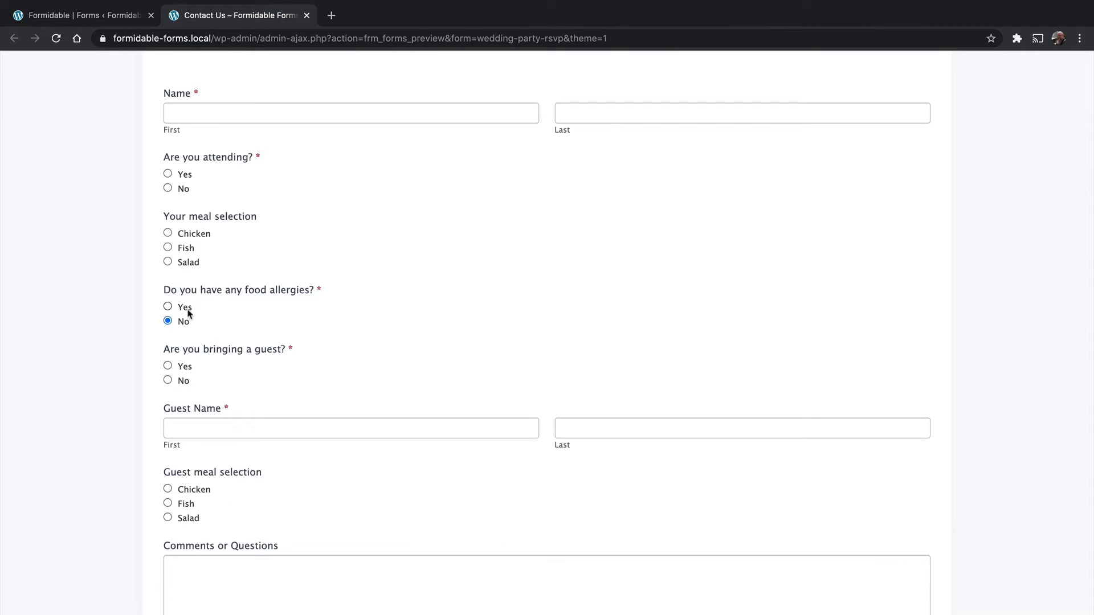
{"action": "left_click", "coordinate": [183, 310]}
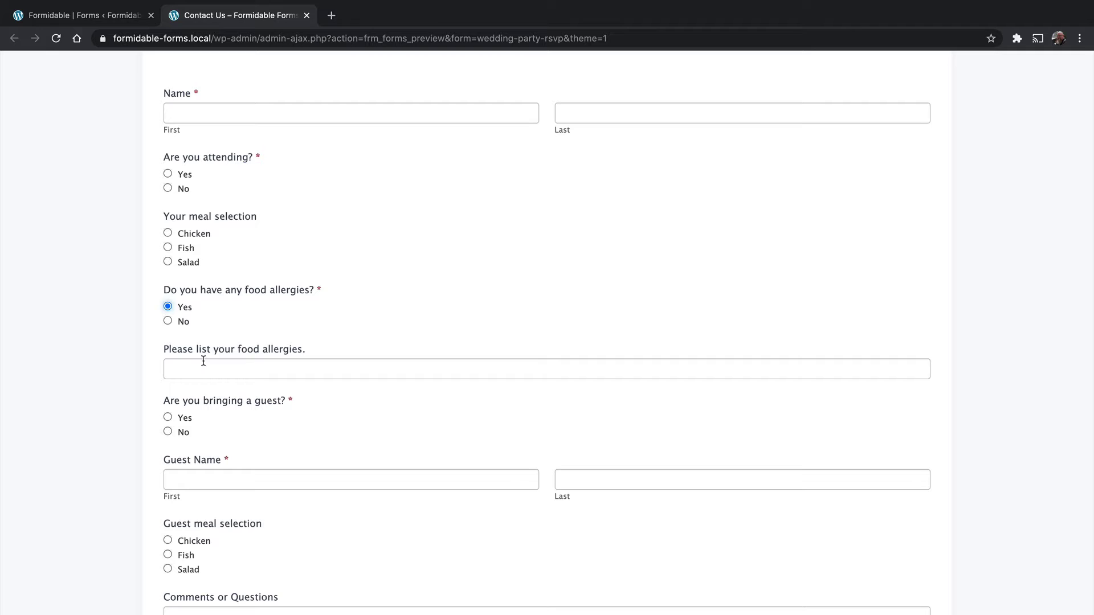
- Back in the builder, drag a Repeater field from Advanced Fields above Guest Name
{"action": "key", "text": "ctrl+shift+Tab"}
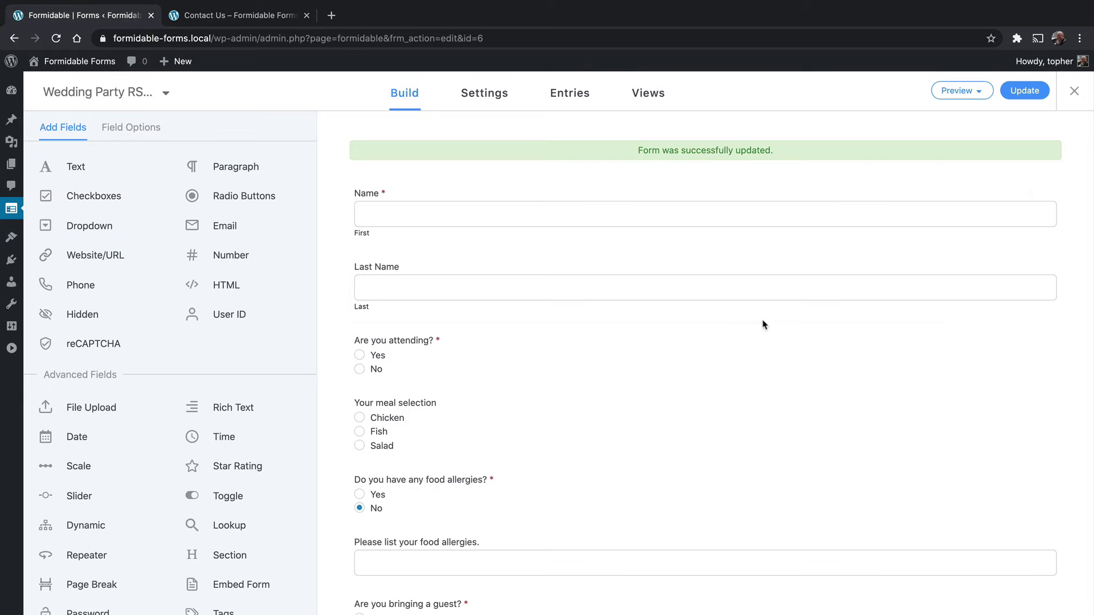
{"action": "scroll", "coordinate": [764, 324], "scroll_direction": "down", "scroll_amount": 10}
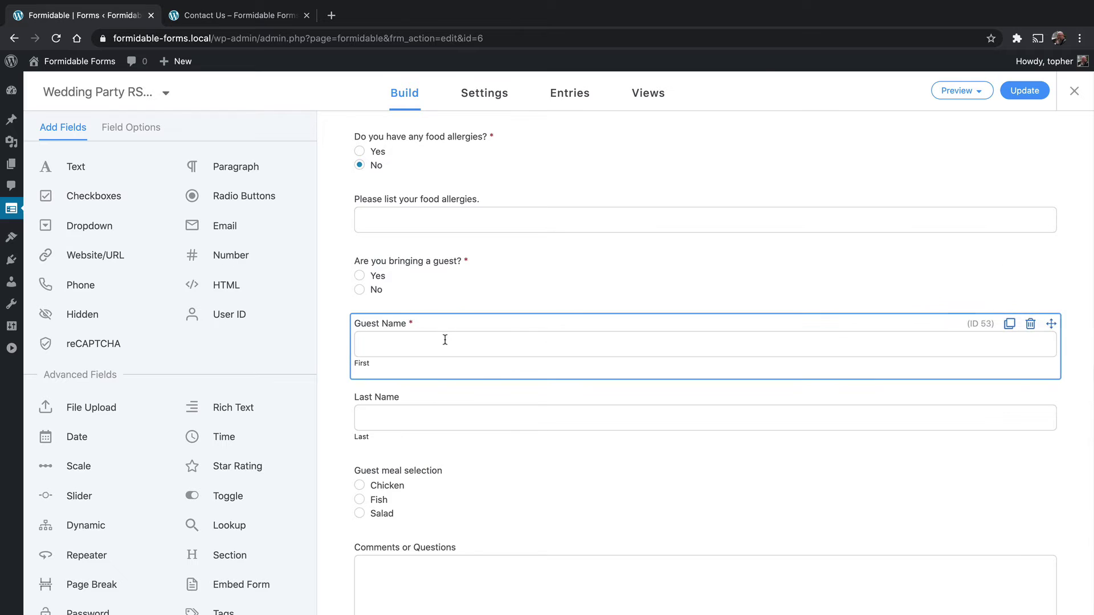
{"action": "scroll", "coordinate": [455, 405], "scroll_direction": "down", "scroll_amount": 1}
{"action": "scroll", "coordinate": [456, 405], "scroll_direction": "down", "scroll_amount": 3}
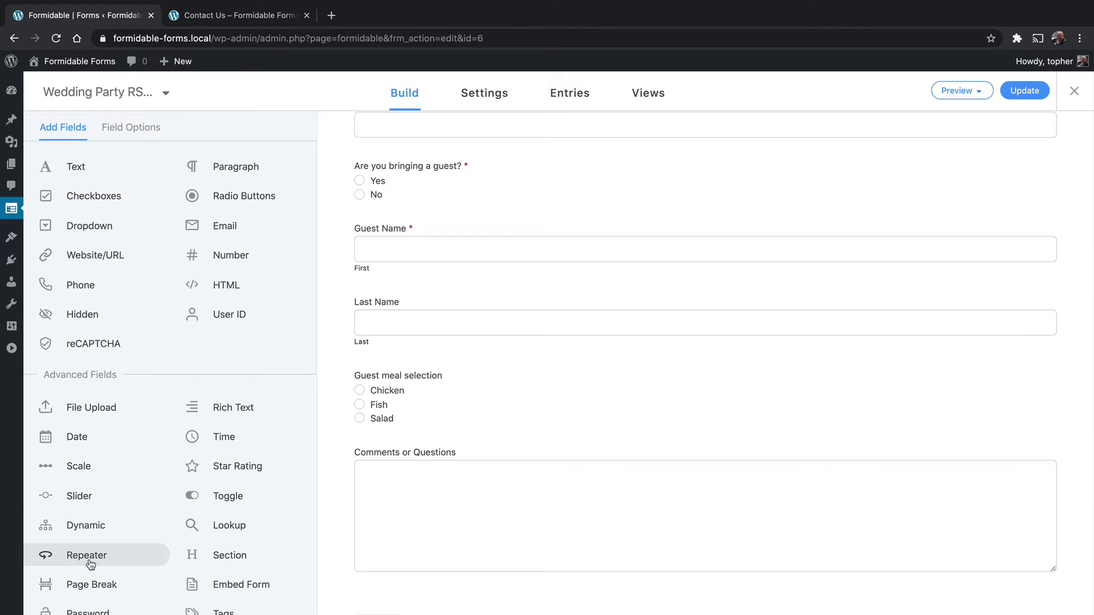
{"action": "left_click_drag", "start_coordinate": [90, 564], "coordinate": [445, 236]}
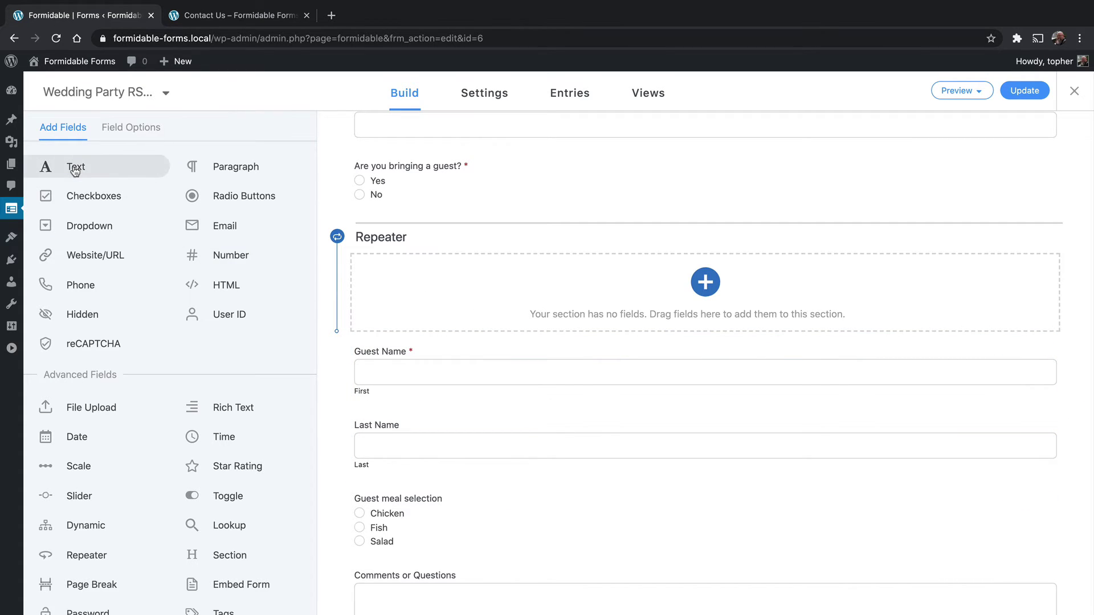
- Add a text field labelled 'Guest Name' inside the repeater
{"action": "left_click_drag", "start_coordinate": [75, 171], "coordinate": [430, 273]}
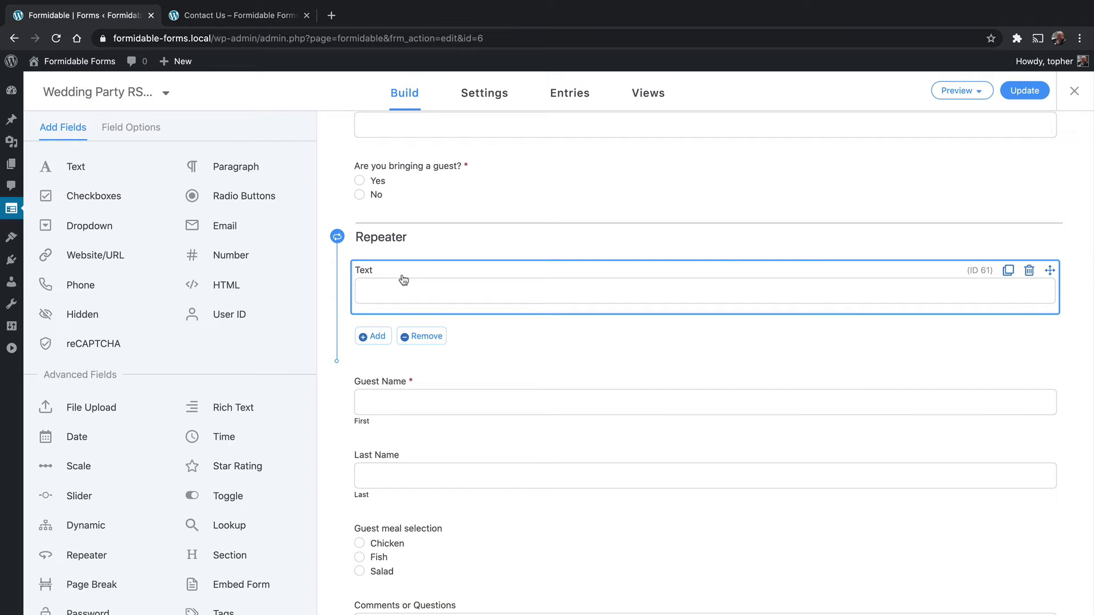
{"action": "left_click", "coordinate": [397, 283]}
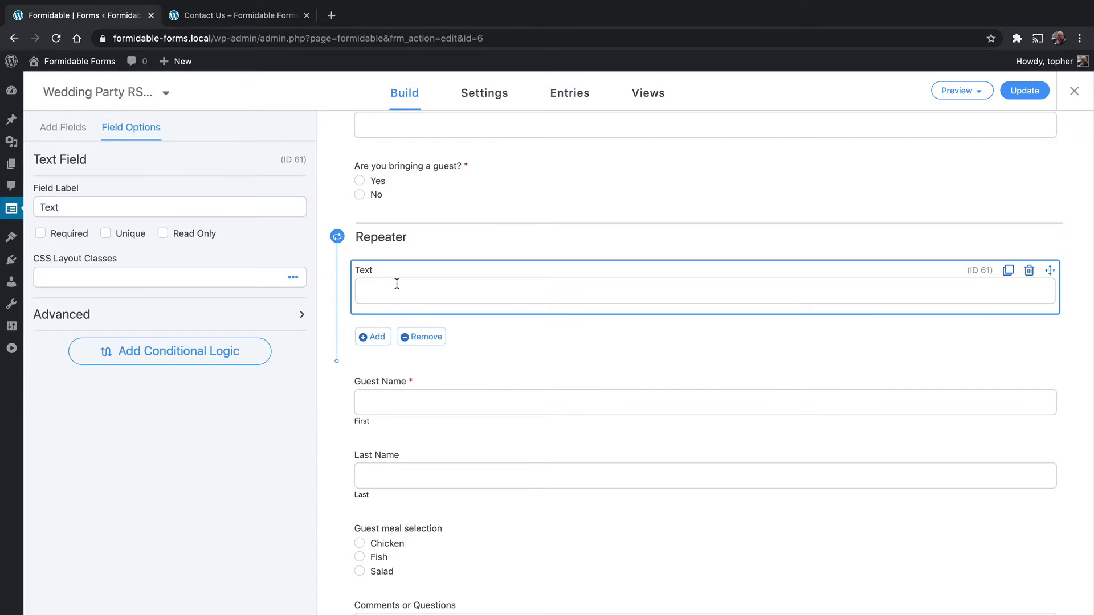
{"action": "double_click", "coordinate": [108, 206]}
{"action": "type", "text": "Guest Nam"}
- Add a 'Last Name' text field below it with the description 'Last'
{"action": "left_click", "coordinate": [62, 127]}
{"action": "left_click_drag", "start_coordinate": [69, 166], "coordinate": [460, 312]}
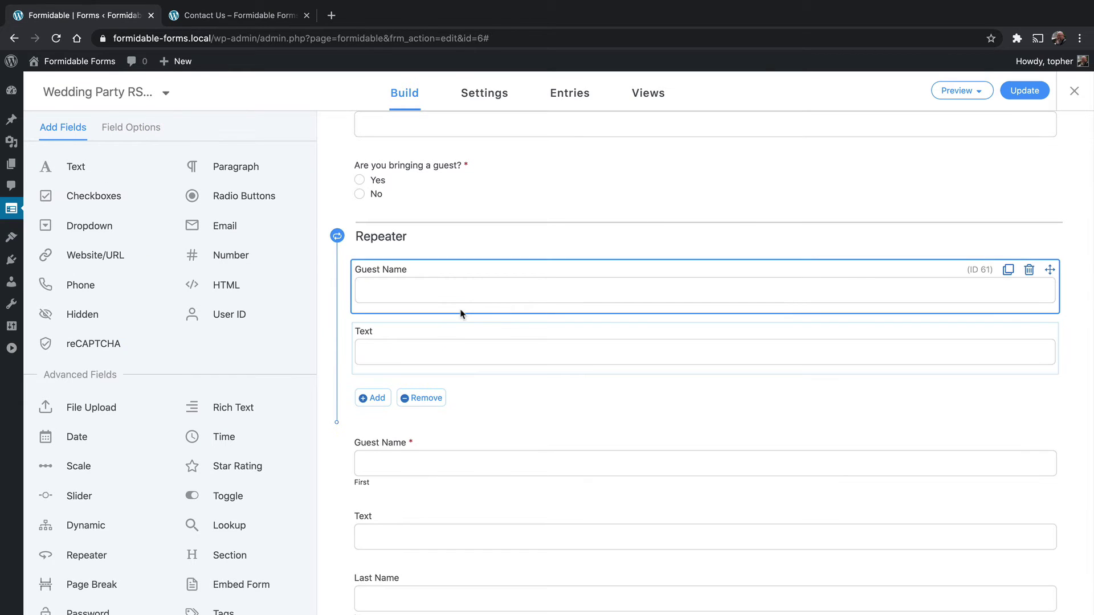
{"action": "left_click", "coordinate": [381, 338]}
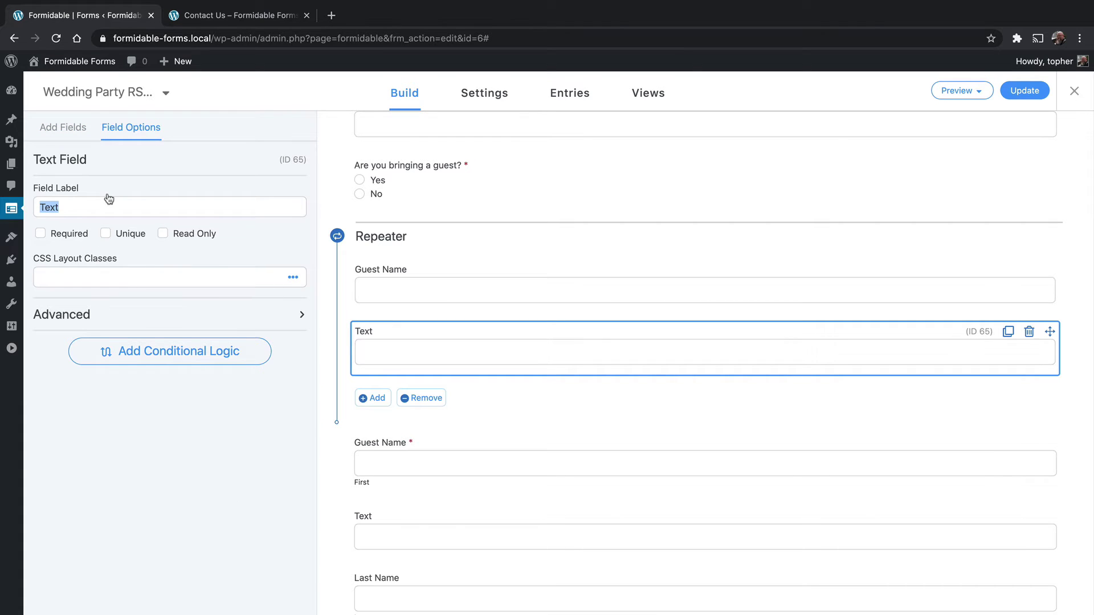
{"action": "type", "text": "Last na"}
{"action": "type", "text": "Name"}
{"action": "left_click", "coordinate": [103, 319]}
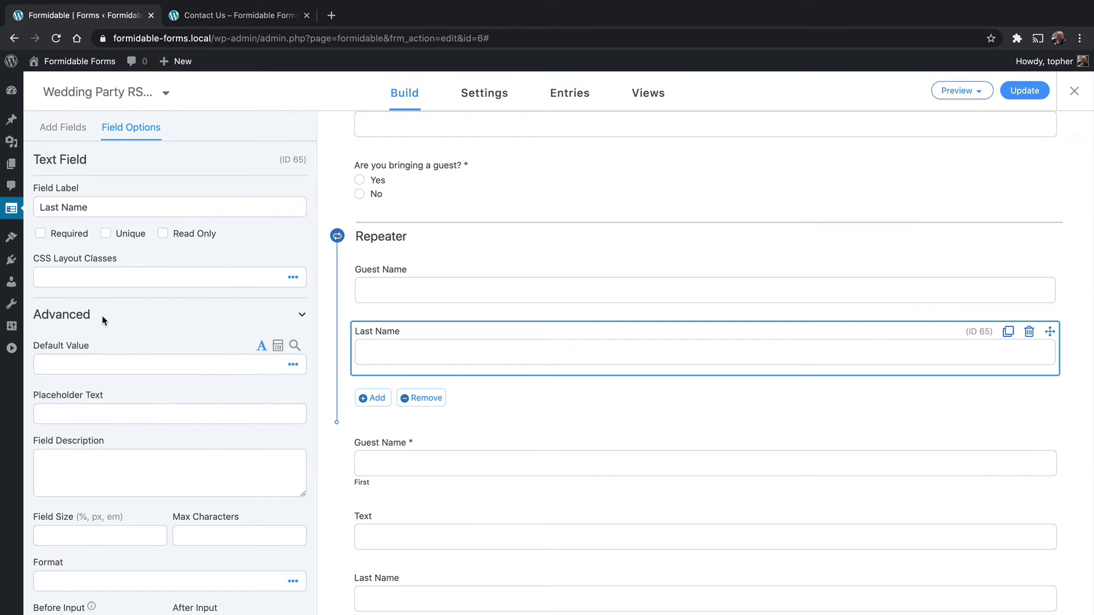
{"action": "left_click", "coordinate": [126, 362]}
{"action": "type", "text": "Last"}
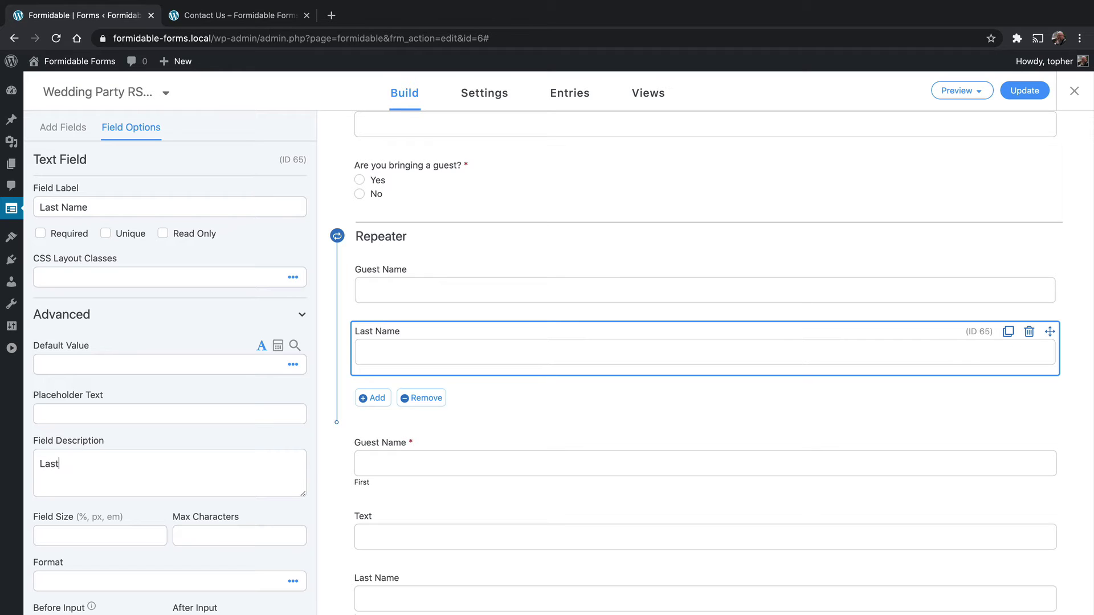
- Give Guest Name the description 'First' and add a Radio Buttons field below Last Name
{"action": "left_click", "coordinate": [439, 286]}
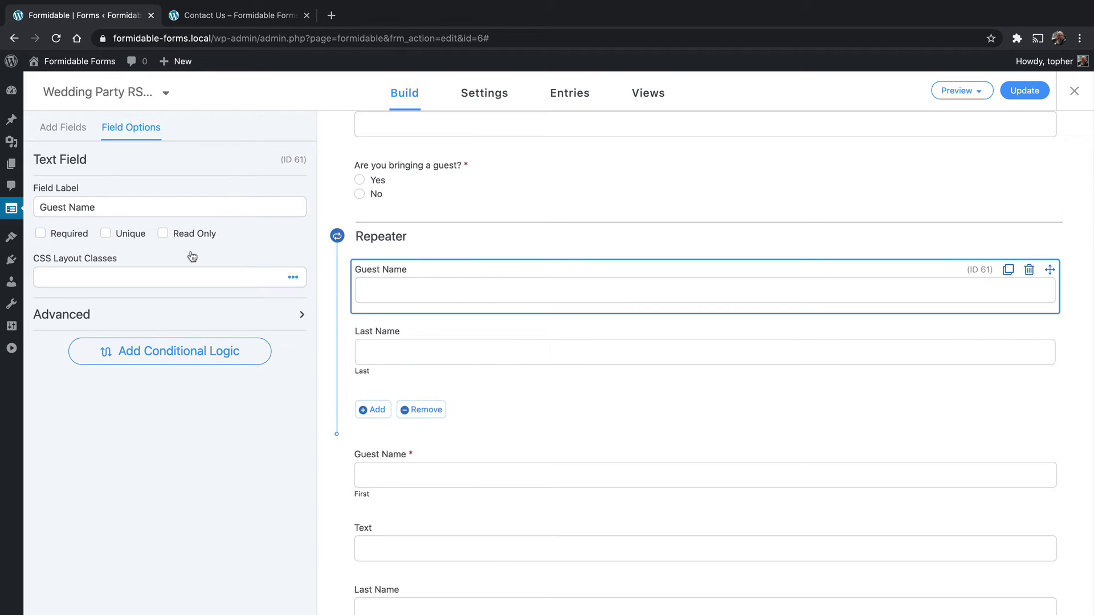
{"action": "left_click", "coordinate": [89, 313]}
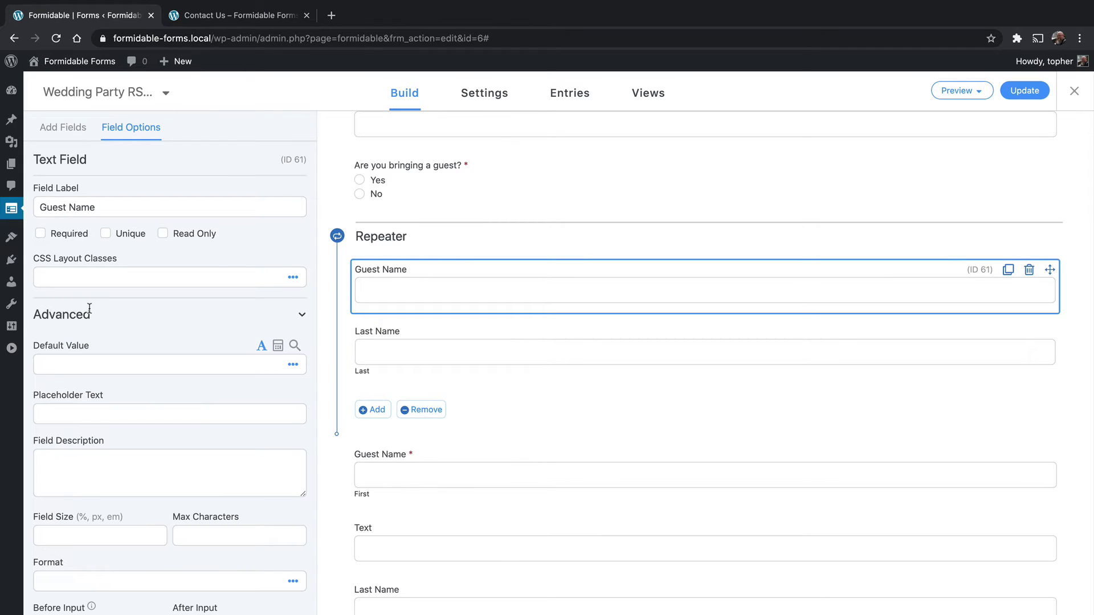
{"action": "left_click", "coordinate": [95, 487]}
{"action": "type", "text": "First"}
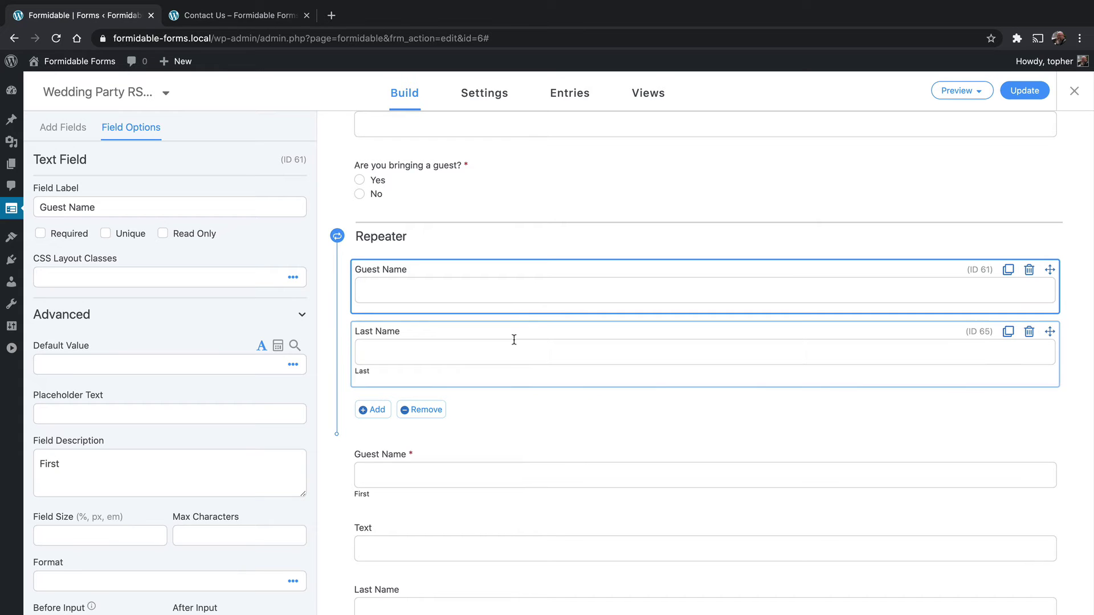
{"action": "scroll", "coordinate": [513, 339], "scroll_direction": "down", "scroll_amount": 3}
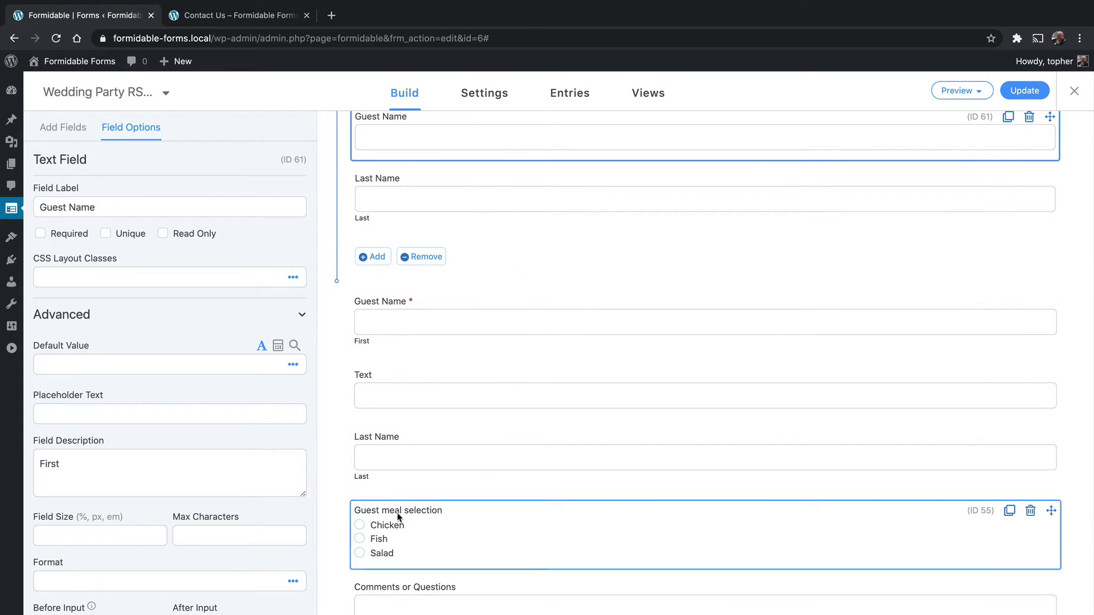
{"action": "scroll", "coordinate": [520, 242], "scroll_direction": "up", "scroll_amount": 2}
{"action": "scroll", "coordinate": [520, 242], "scroll_direction": "up", "scroll_amount": 1}
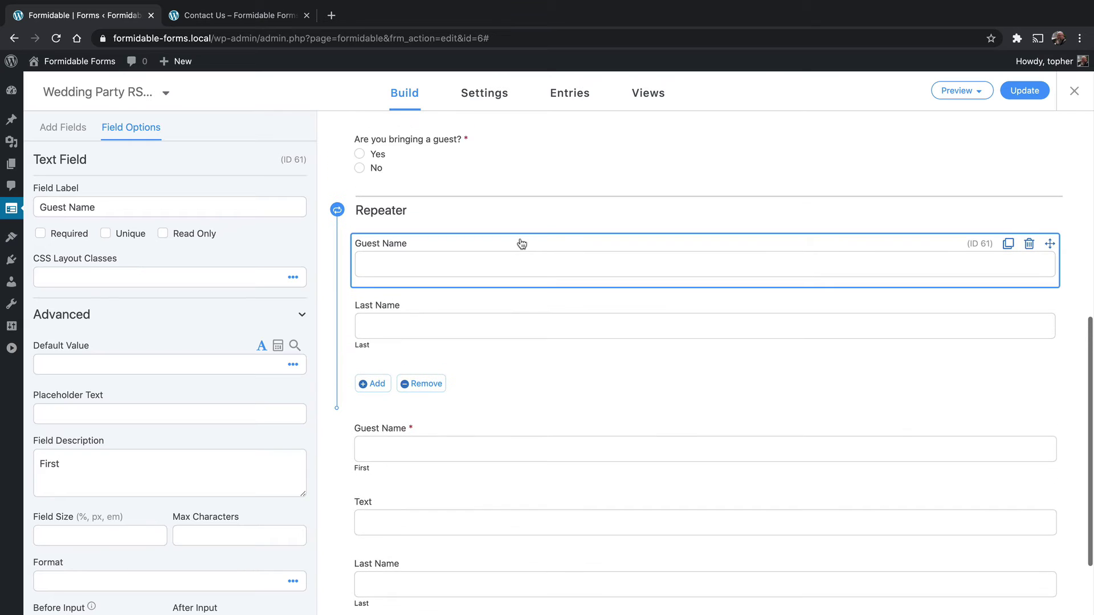
{"action": "left_click", "coordinate": [43, 128]}
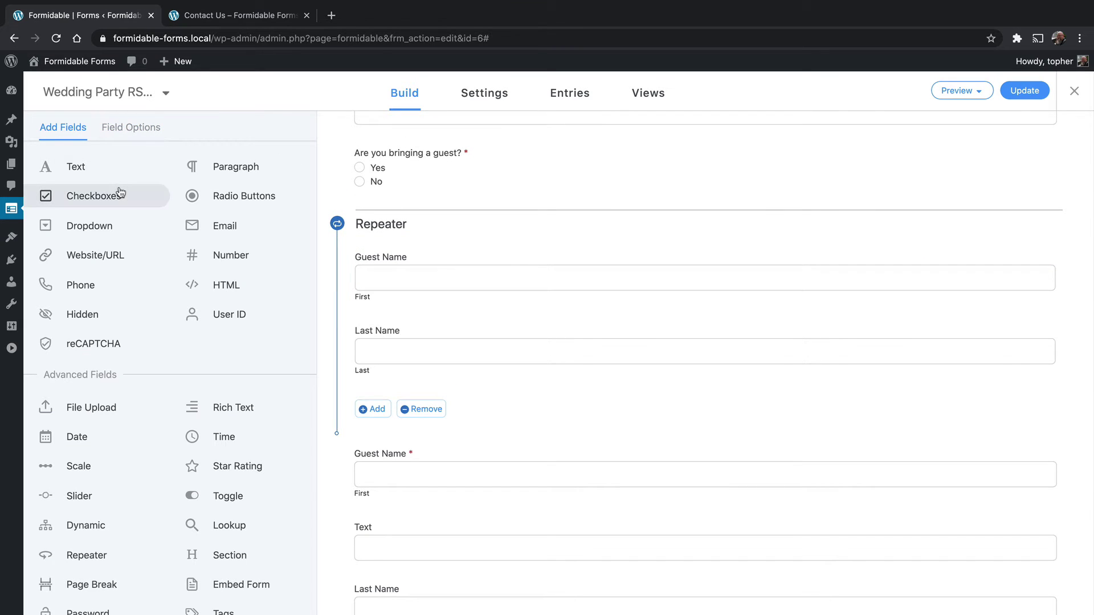
{"action": "left_click_drag", "start_coordinate": [227, 196], "coordinate": [440, 384]}
- Label the repeater's radio field 'Guest Meal Selection' with choices Chicken, Fish and Salad
{"action": "left_click", "coordinate": [415, 419]}
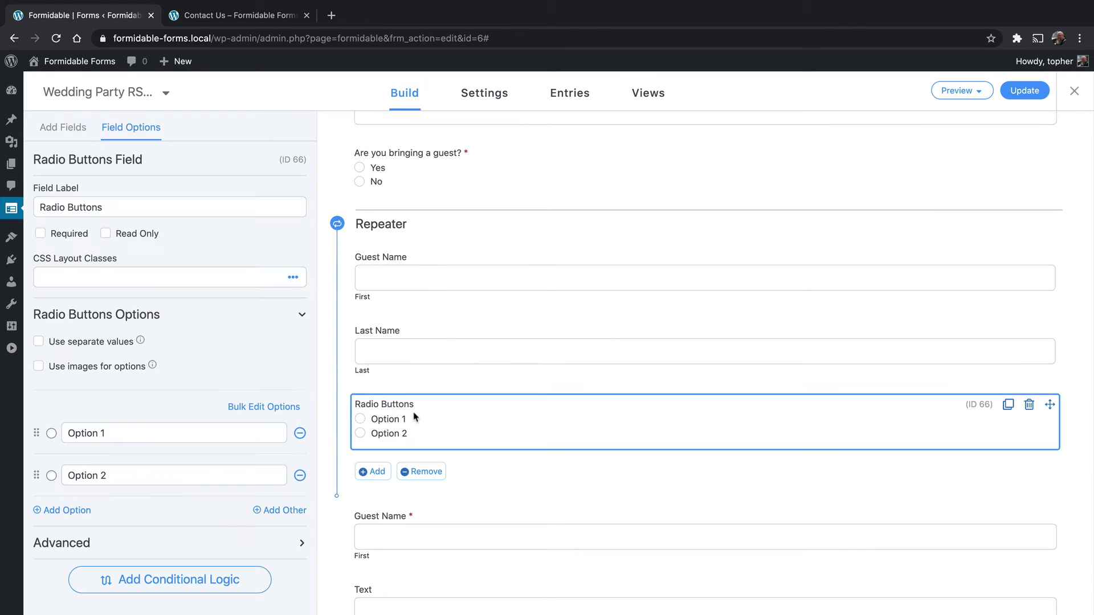
{"action": "triple_click", "coordinate": [106, 207]}
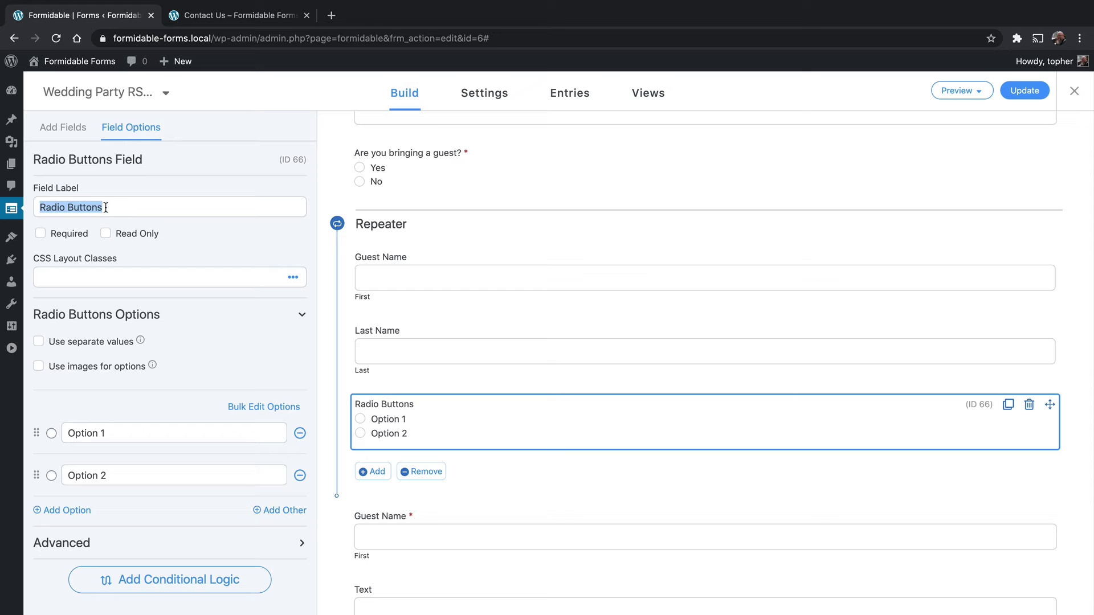
{"action": "type", "text": "G"}
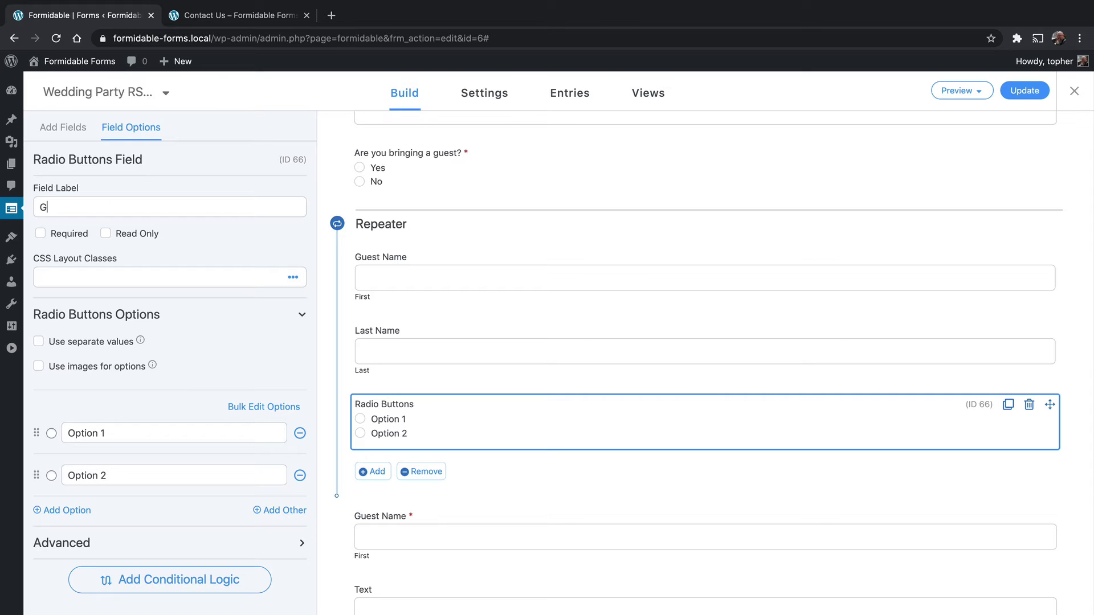
{"action": "type", "text": "uest Meal Selection"}
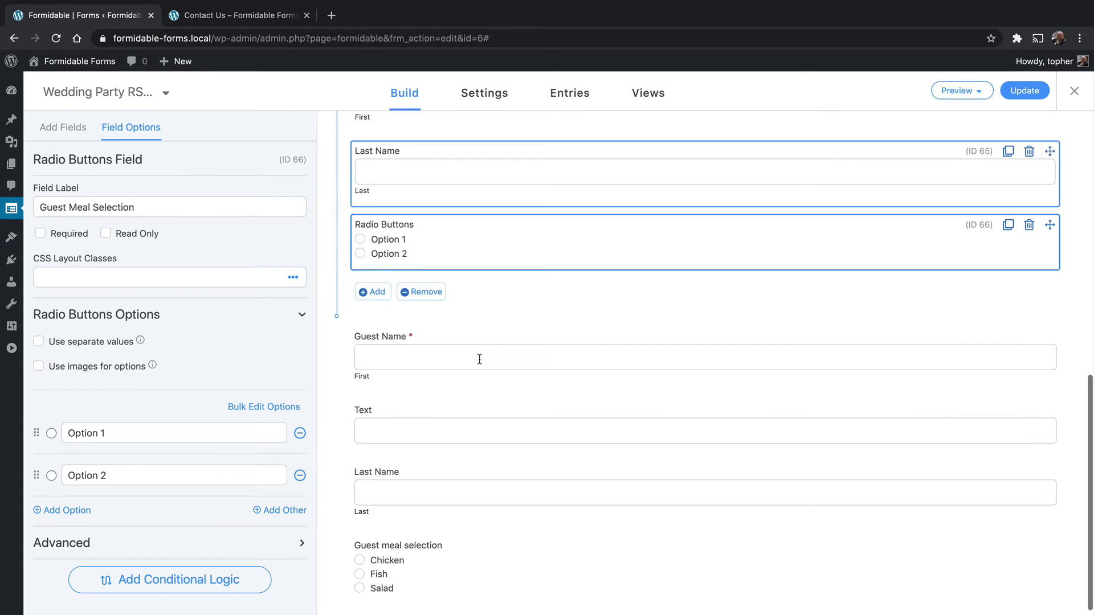
{"action": "scroll", "coordinate": [480, 359], "scroll_direction": "down", "scroll_amount": 3}
{"action": "left_click", "coordinate": [130, 433]}
{"action": "type", "text": "Chicken"}
{"action": "key", "text": "Tab"}
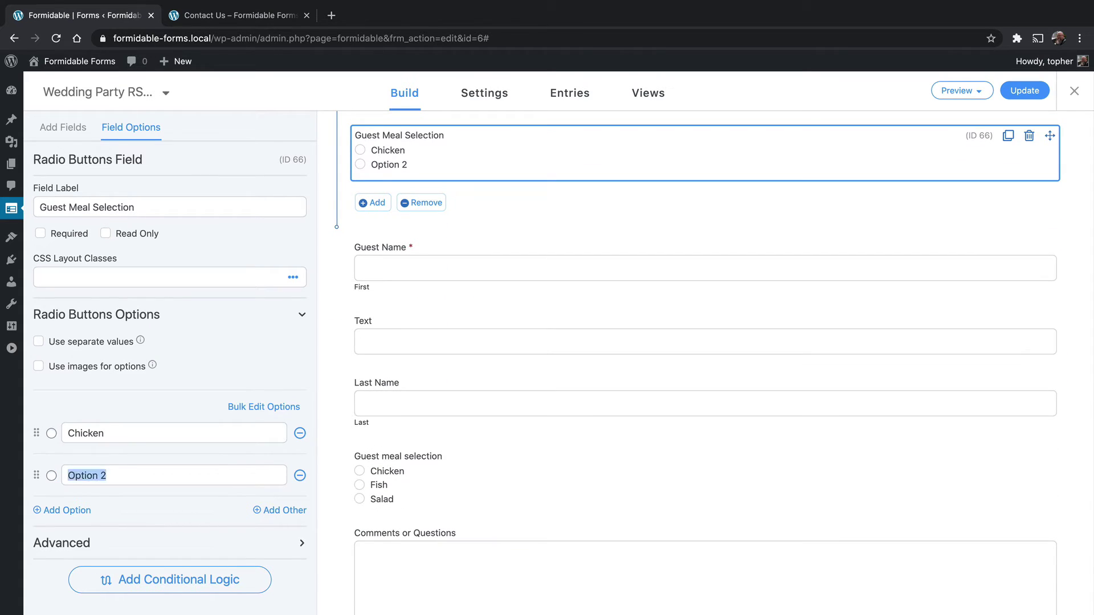
{"action": "type", "text": "Fish"}
{"action": "key", "text": "Return"}
{"action": "type", "text": "Salad"}
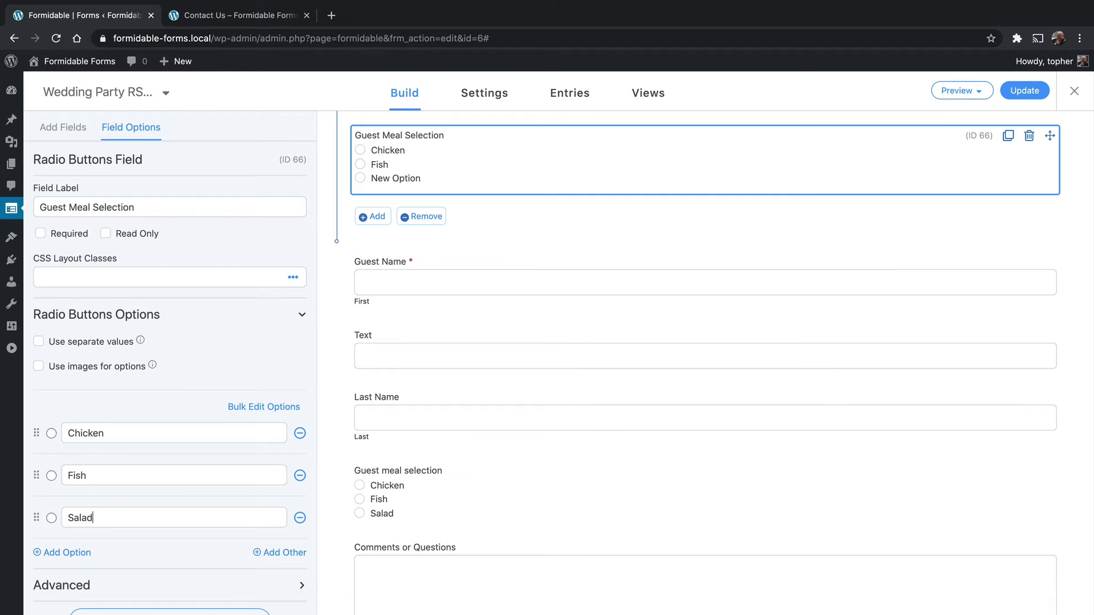
{"action": "scroll", "coordinate": [607, 304], "scroll_direction": "up", "scroll_amount": 3}
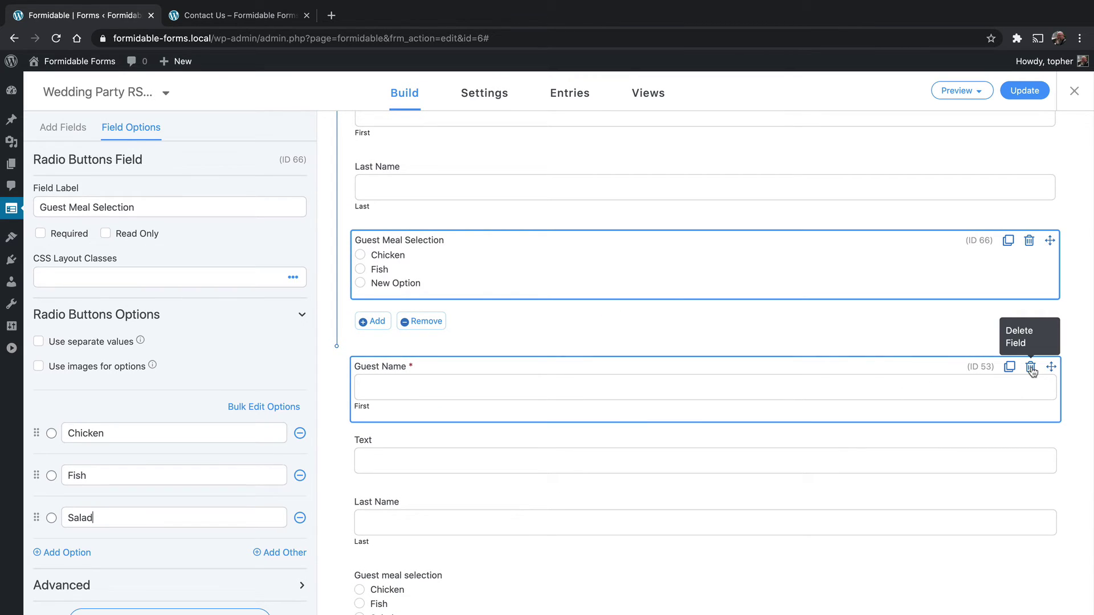
- Delete the old Guest Name, Last Name and meal fields below the repeater, then Update
{"action": "left_click", "coordinate": [1030, 367]}
{"action": "left_click", "coordinate": [602, 393]}
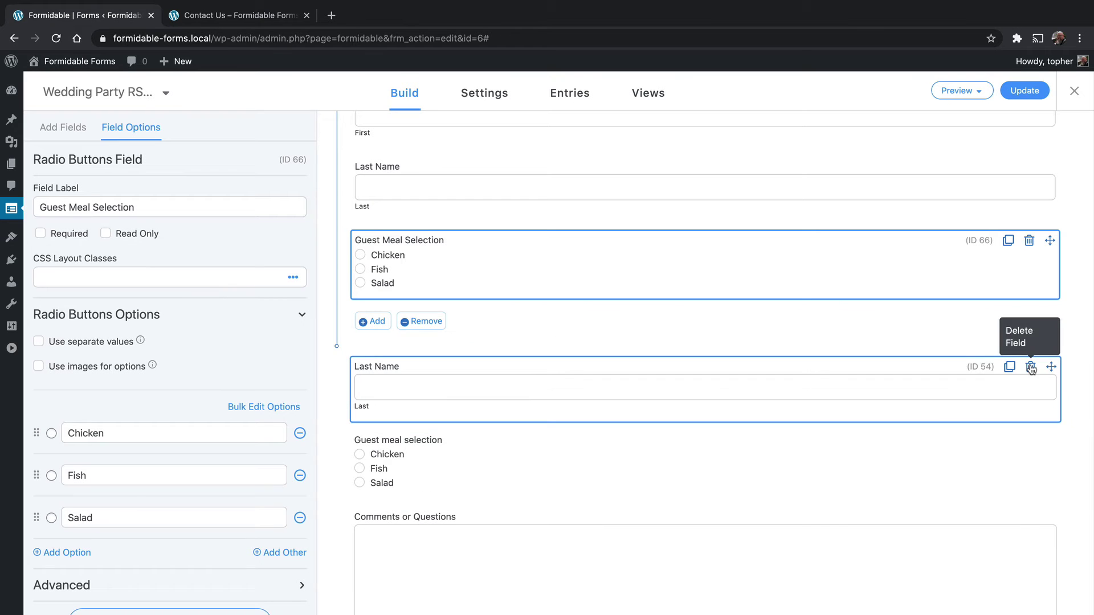
{"action": "left_click", "coordinate": [1030, 366]}
{"action": "left_click", "coordinate": [595, 393]}
{"action": "left_click", "coordinate": [1030, 376]}
{"action": "left_click", "coordinate": [585, 395]}
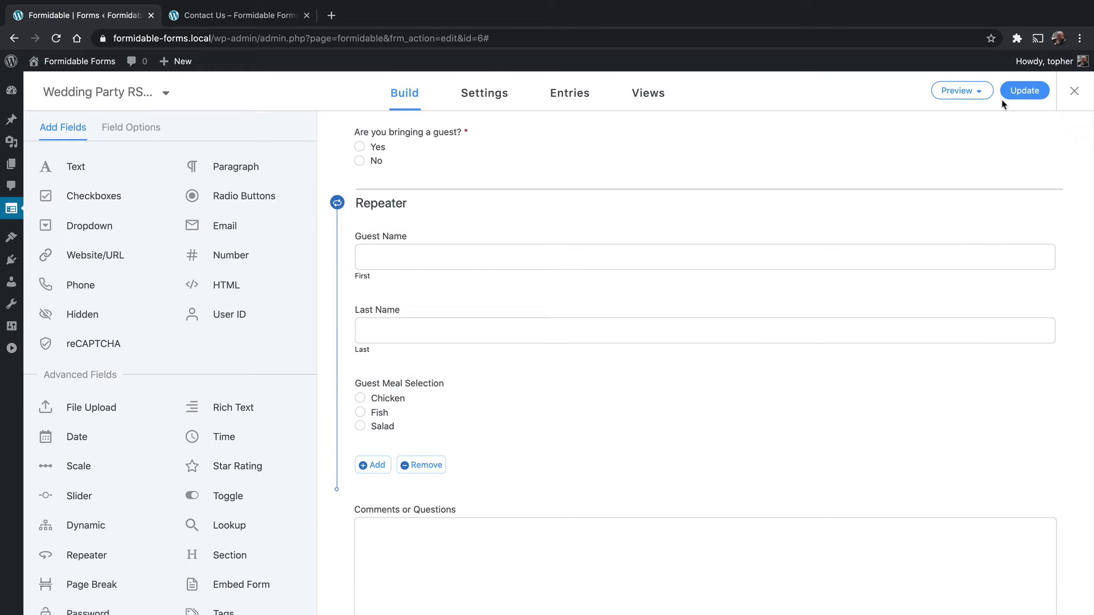
{"action": "left_click", "coordinate": [1025, 90]}
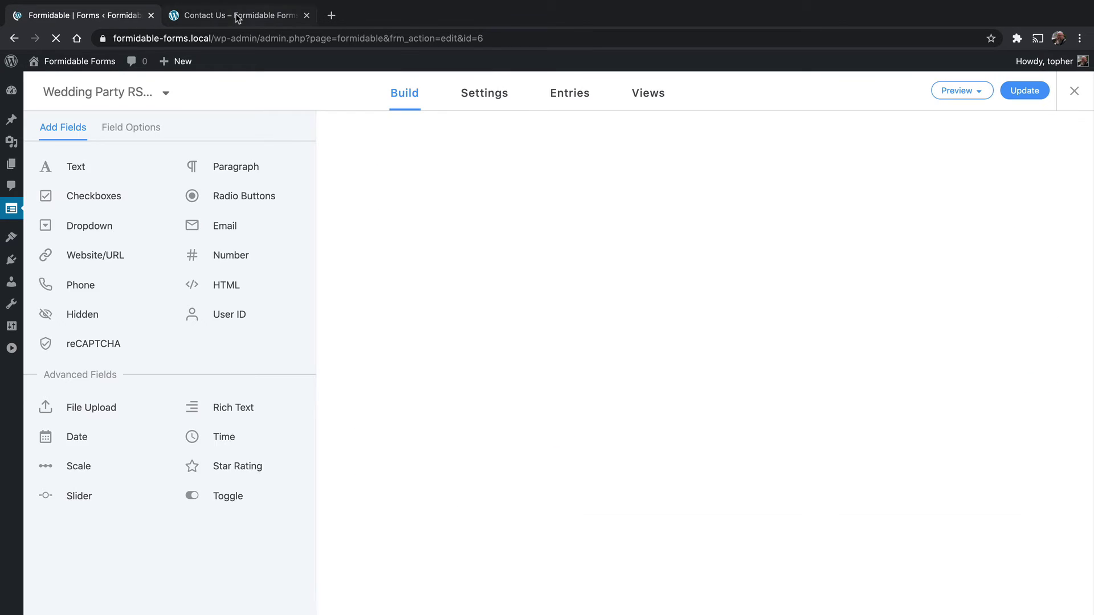
- Reload the preview tab to check the form, then return to the builder
{"action": "left_click", "coordinate": [237, 16]}
{"action": "left_click", "coordinate": [56, 38]}
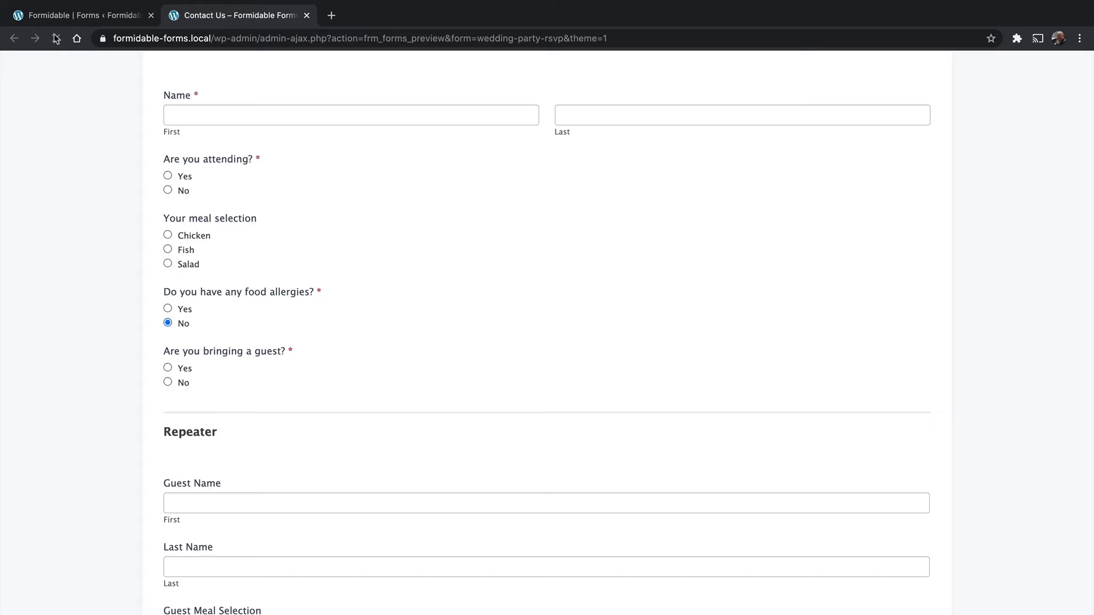
{"action": "scroll", "coordinate": [336, 245], "scroll_direction": "down", "scroll_amount": 3}
{"action": "scroll", "coordinate": [335, 245], "scroll_direction": "down", "scroll_amount": 1}
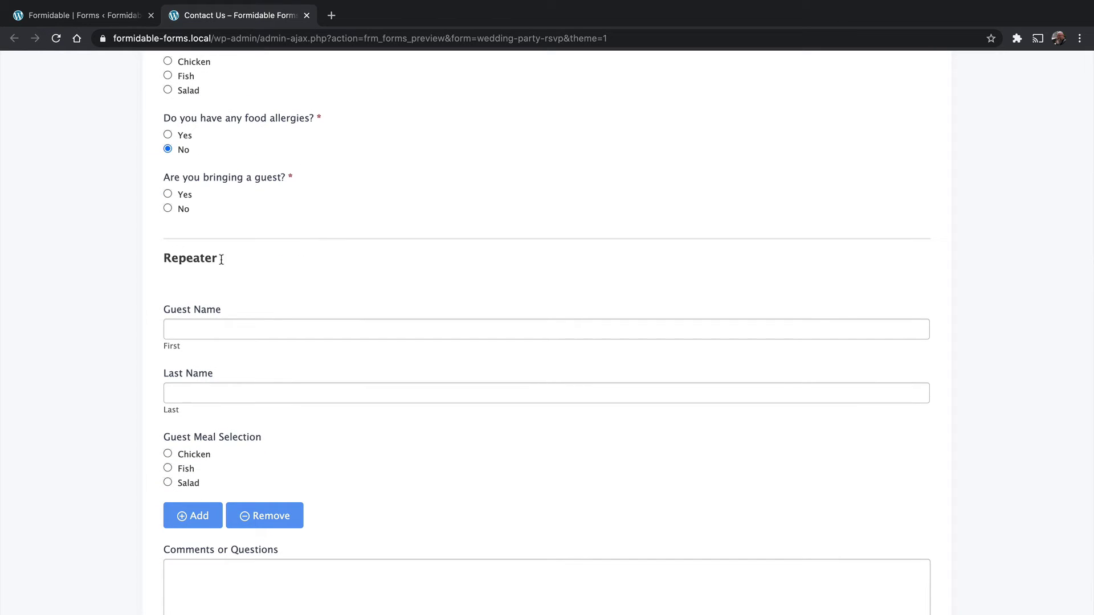
{"action": "scroll", "coordinate": [304, 283], "scroll_direction": "down", "scroll_amount": 1}
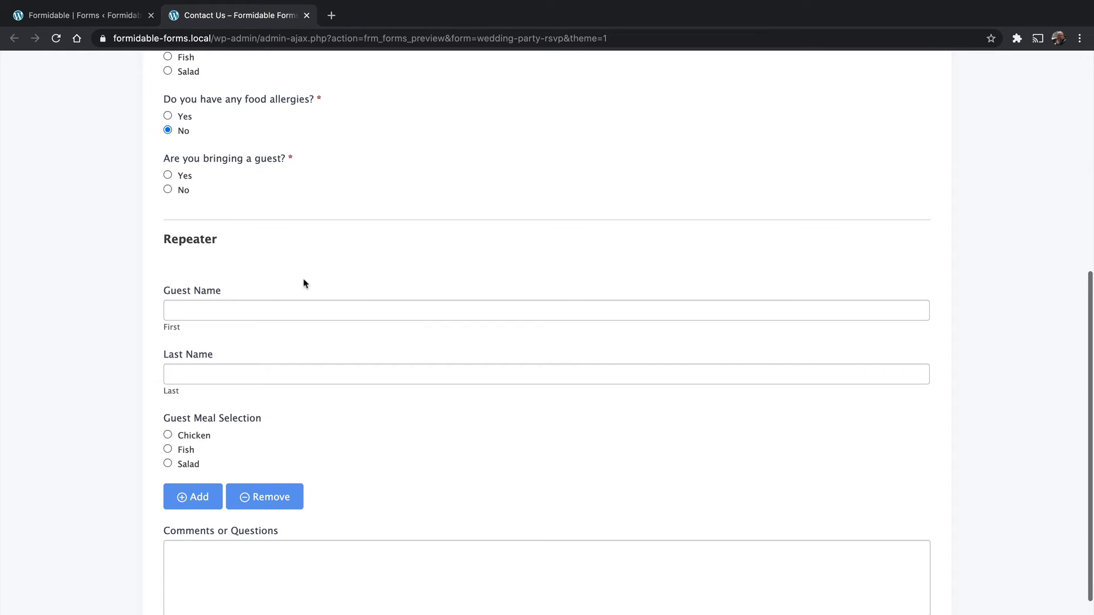
{"action": "left_click", "coordinate": [83, 21]}
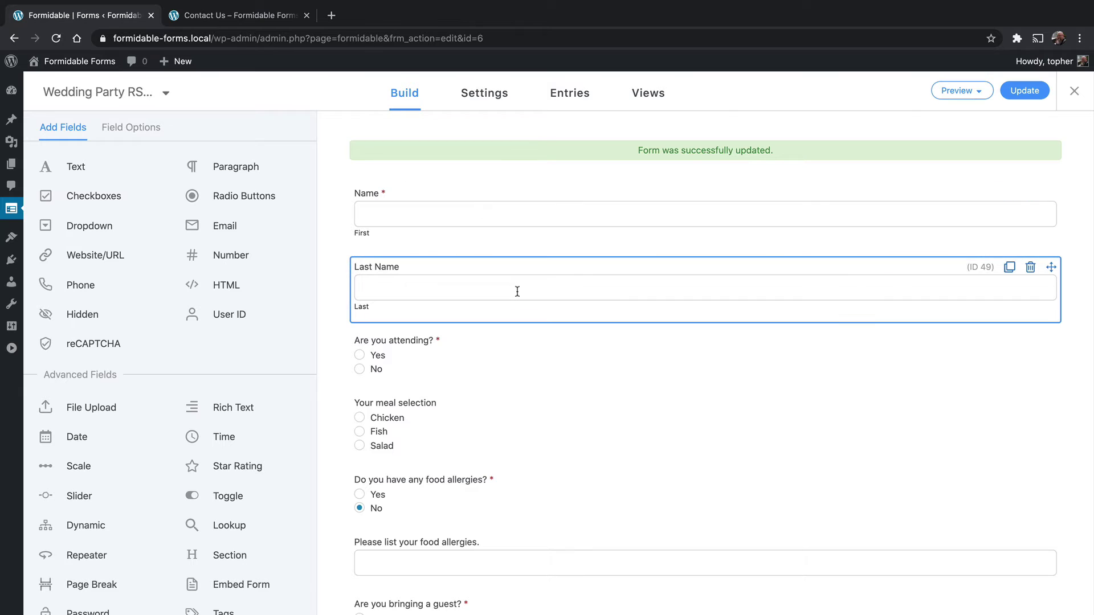
- Rename the repeater to 'Guests'
{"action": "scroll", "coordinate": [499, 305], "scroll_direction": "down", "scroll_amount": 5}
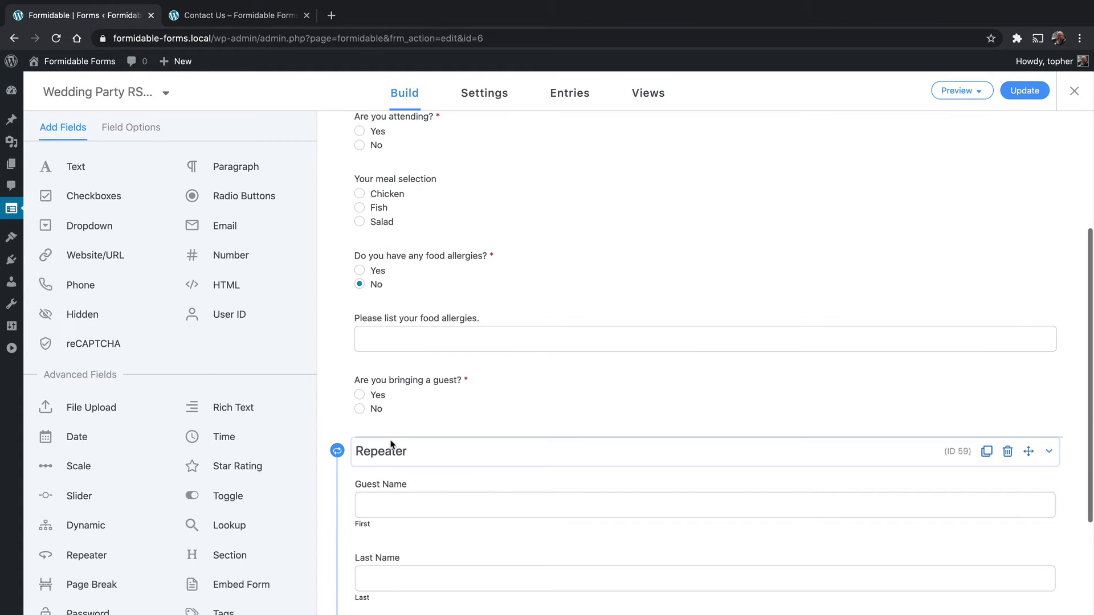
{"action": "left_click", "coordinate": [380, 451]}
{"action": "double_click", "coordinate": [107, 206]}
{"action": "type", "text": "Guests"}
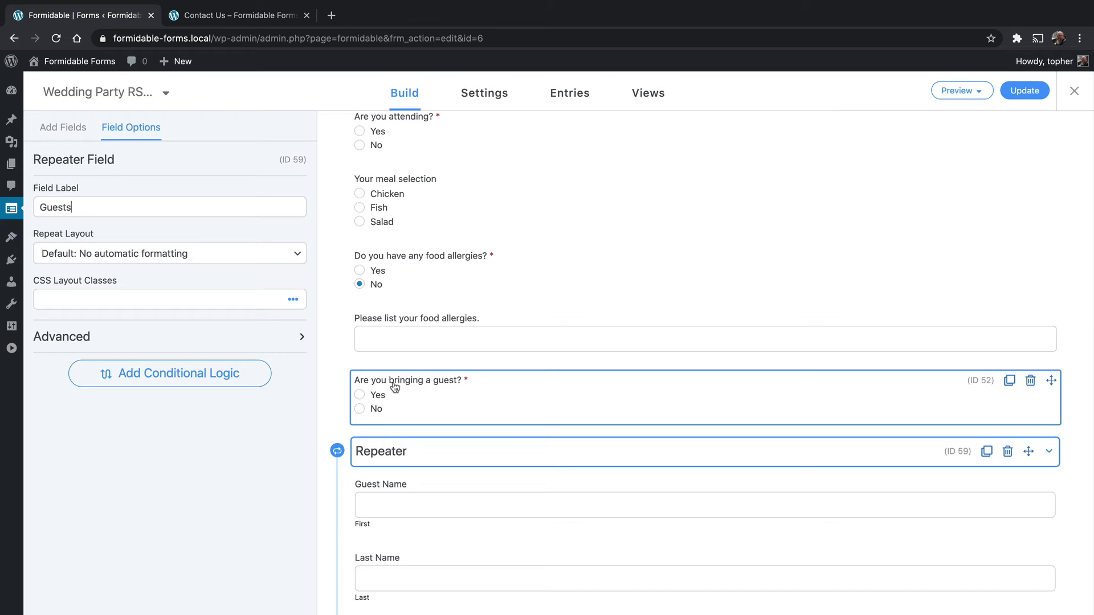
- Show Guests only when 'Are you bringing a guest?' equals Yes, Update, and reload the preview
{"action": "left_click", "coordinate": [136, 381]}
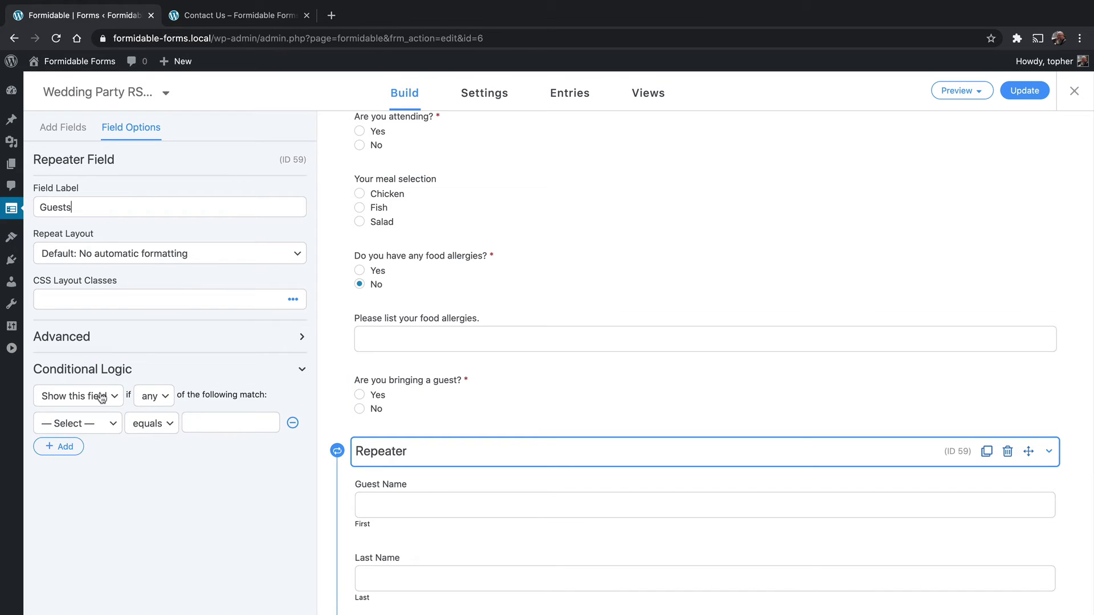
{"action": "left_click", "coordinate": [108, 422]}
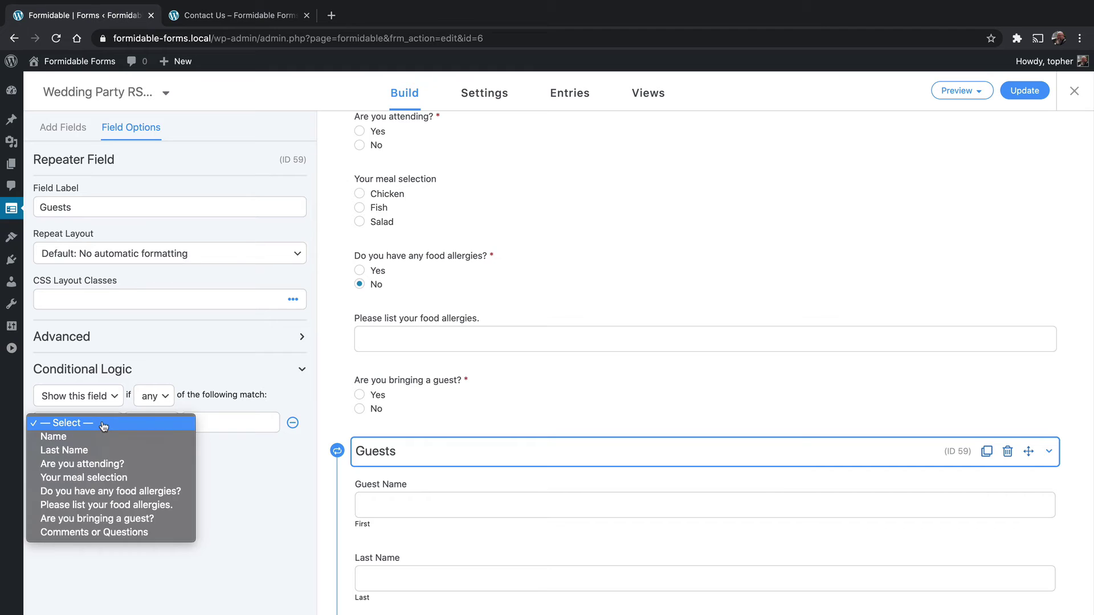
{"action": "left_click", "coordinate": [147, 519]}
{"action": "left_click", "coordinate": [197, 428]}
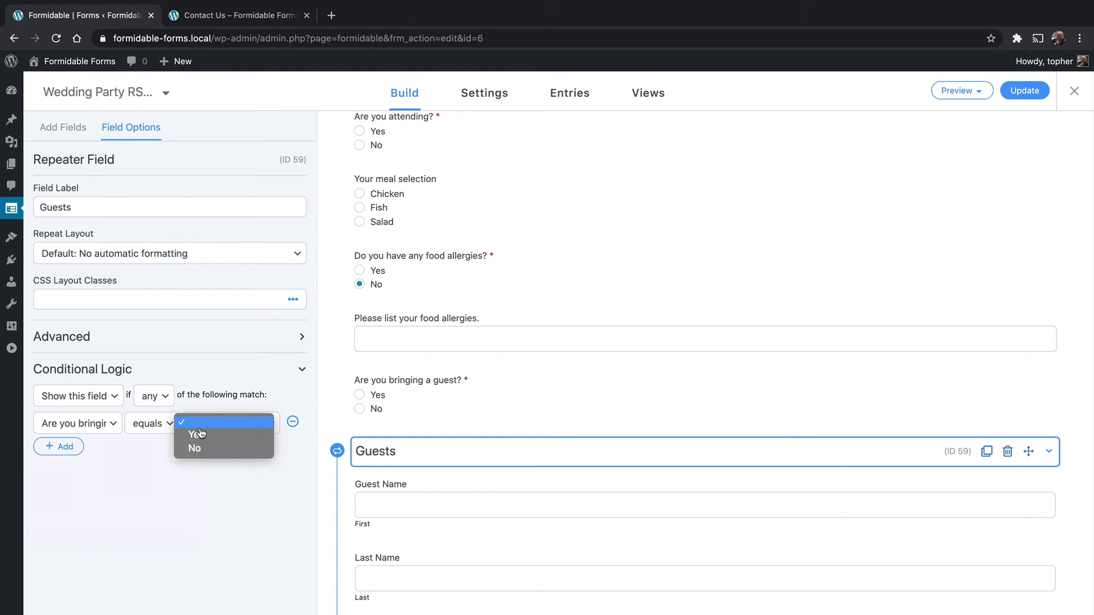
{"action": "left_click", "coordinate": [196, 435]}
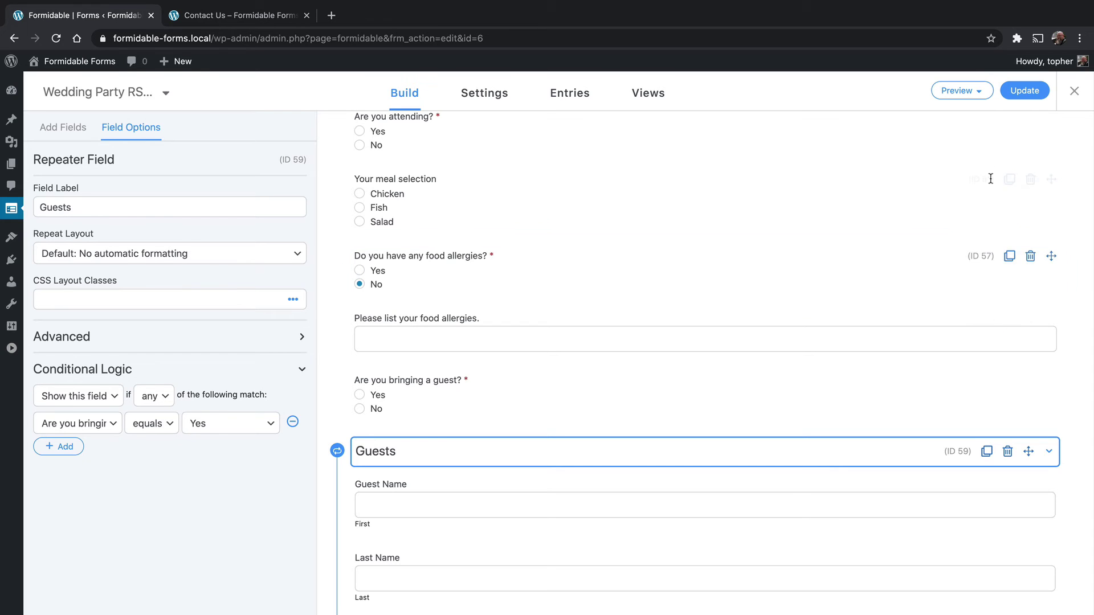
{"action": "left_click", "coordinate": [1025, 91]}
{"action": "left_click", "coordinate": [239, 15]}
{"action": "left_click", "coordinate": [55, 38]}
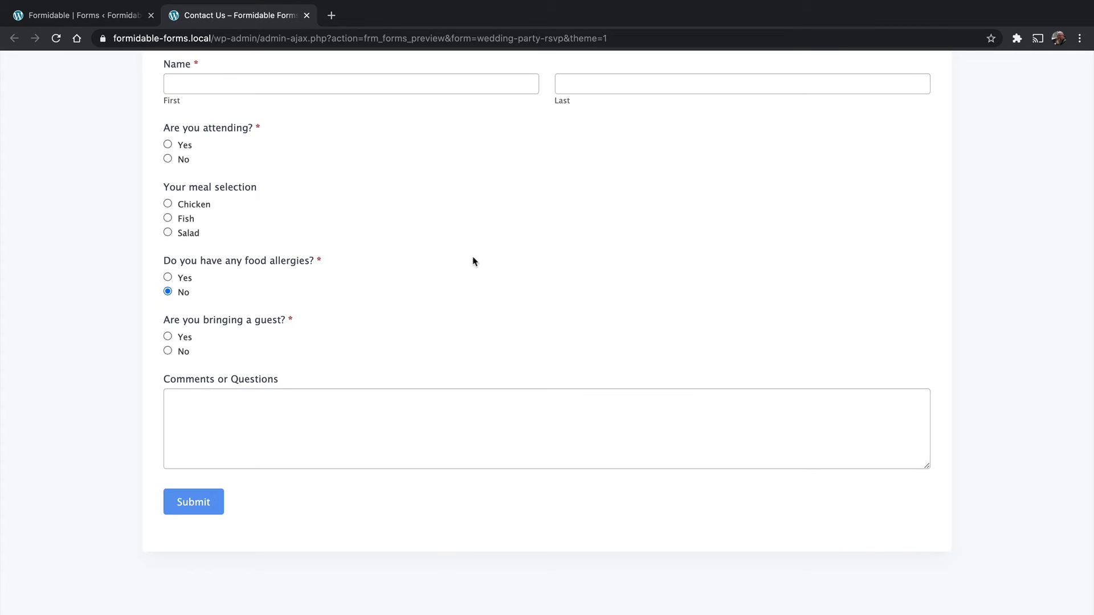
- In the preview, toggle the allergies answer Yes then No, and answer Yes to bringing a guest
{"action": "scroll", "coordinate": [473, 262], "scroll_direction": "up", "scroll_amount": 5}
{"action": "scroll", "coordinate": [473, 262], "scroll_direction": "down", "scroll_amount": 3}
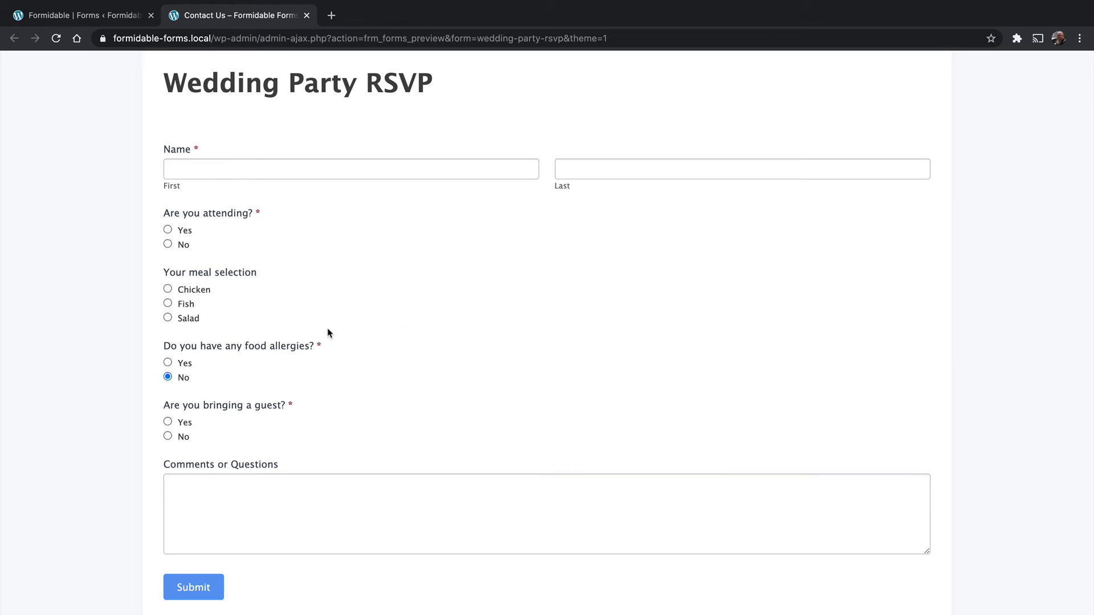
{"action": "left_click", "coordinate": [168, 363]}
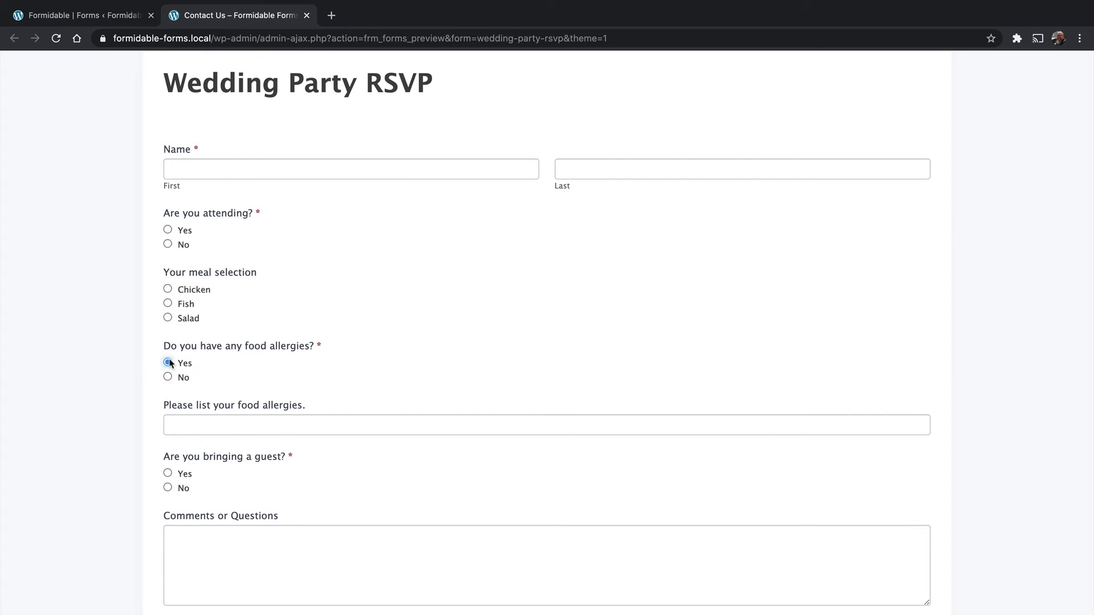
{"action": "left_click", "coordinate": [168, 377]}
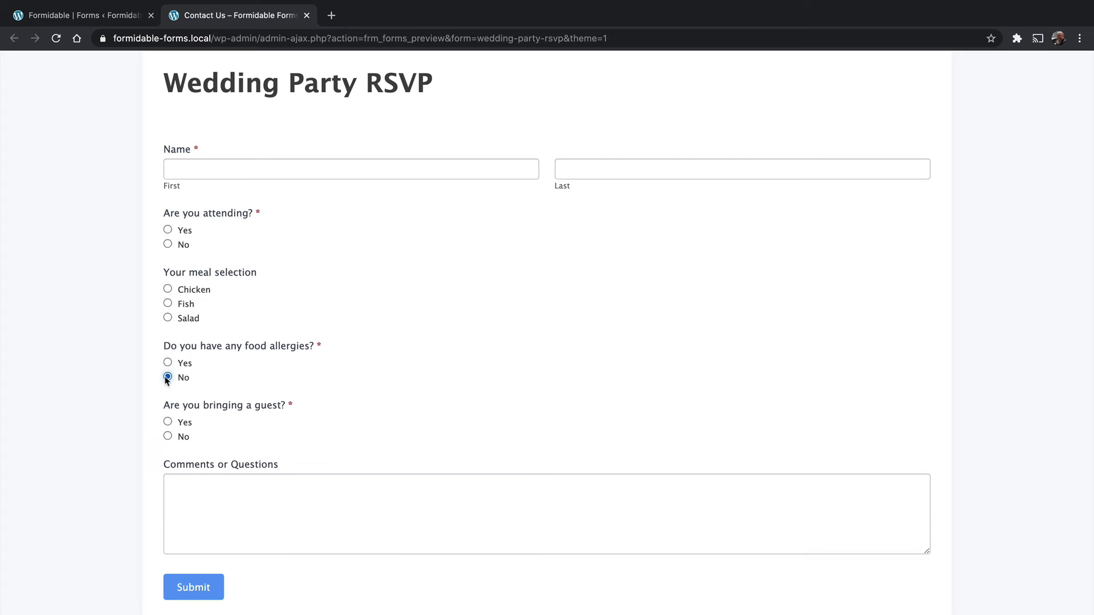
{"action": "left_click", "coordinate": [167, 422]}
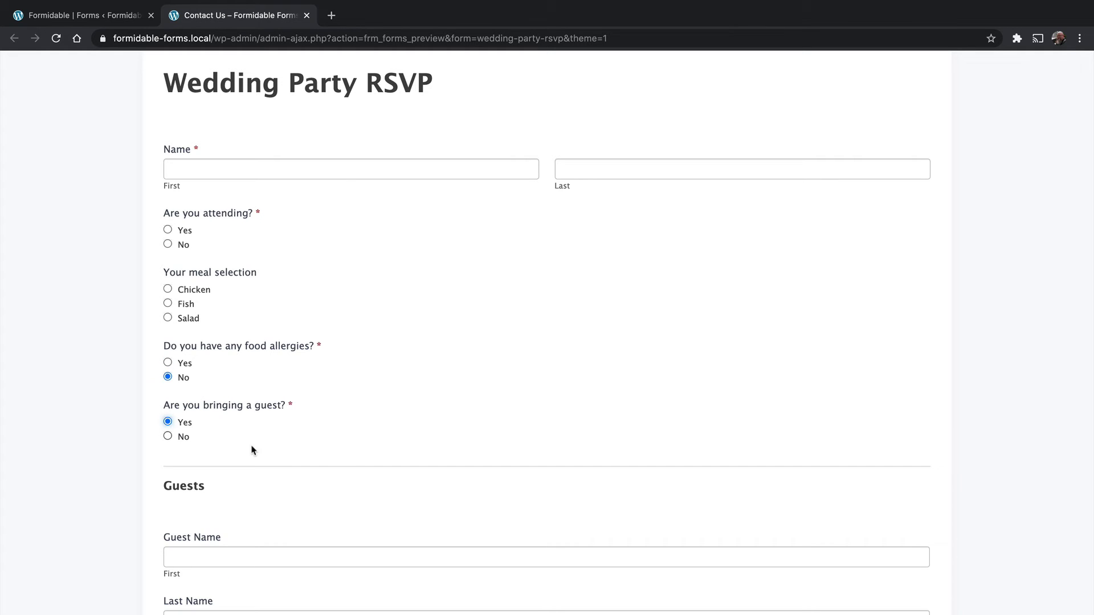
- Add a second guest entry under Guests, then go back to the builder
{"action": "scroll", "coordinate": [358, 462], "scroll_direction": "down", "scroll_amount": 3}
{"action": "scroll", "coordinate": [358, 462], "scroll_direction": "down", "scroll_amount": 2}
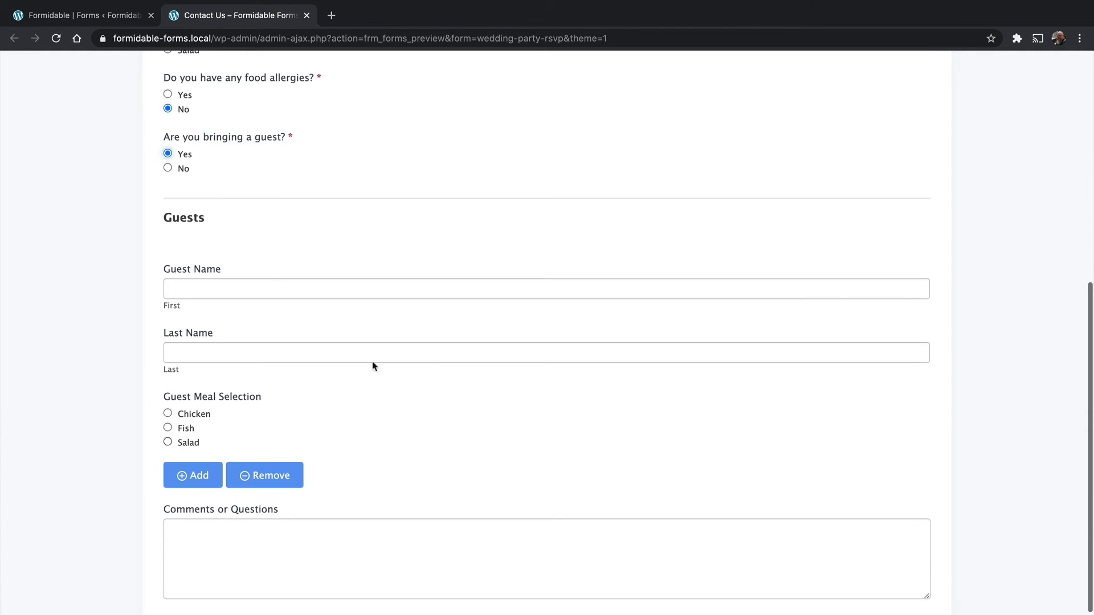
{"action": "left_click", "coordinate": [264, 290]}
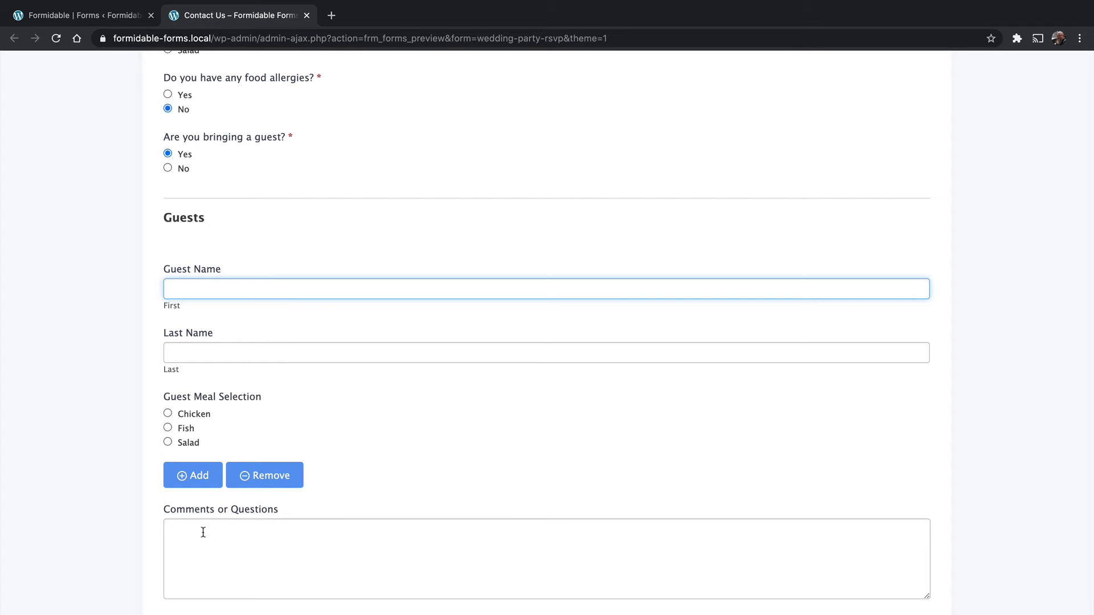
{"action": "left_click", "coordinate": [182, 476]}
{"action": "scroll", "coordinate": [418, 466], "scroll_direction": "down", "scroll_amount": 6}
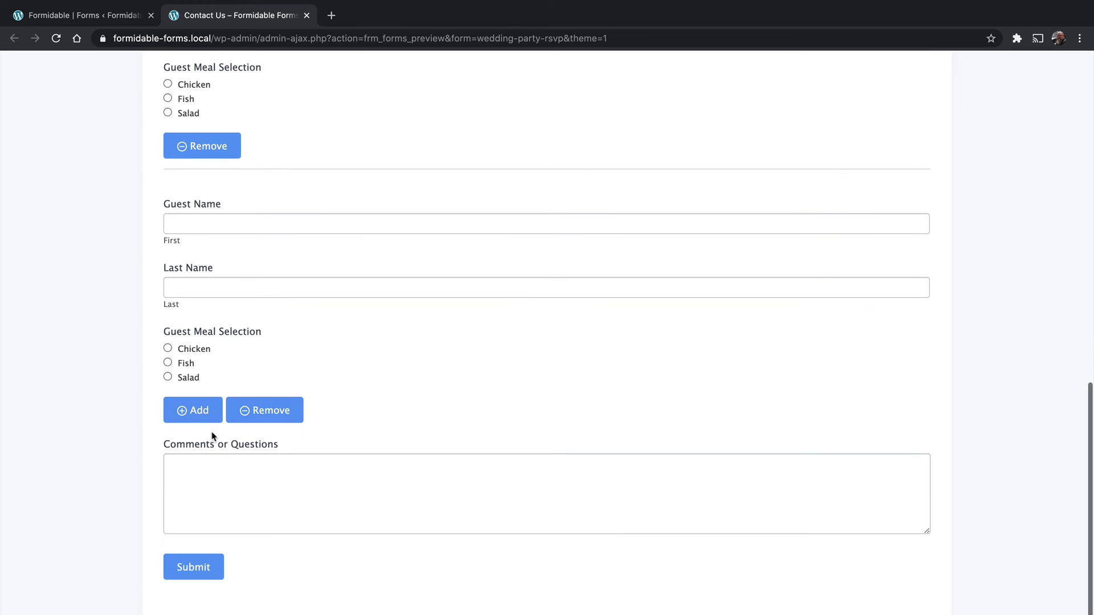
{"action": "left_click", "coordinate": [86, 15]}
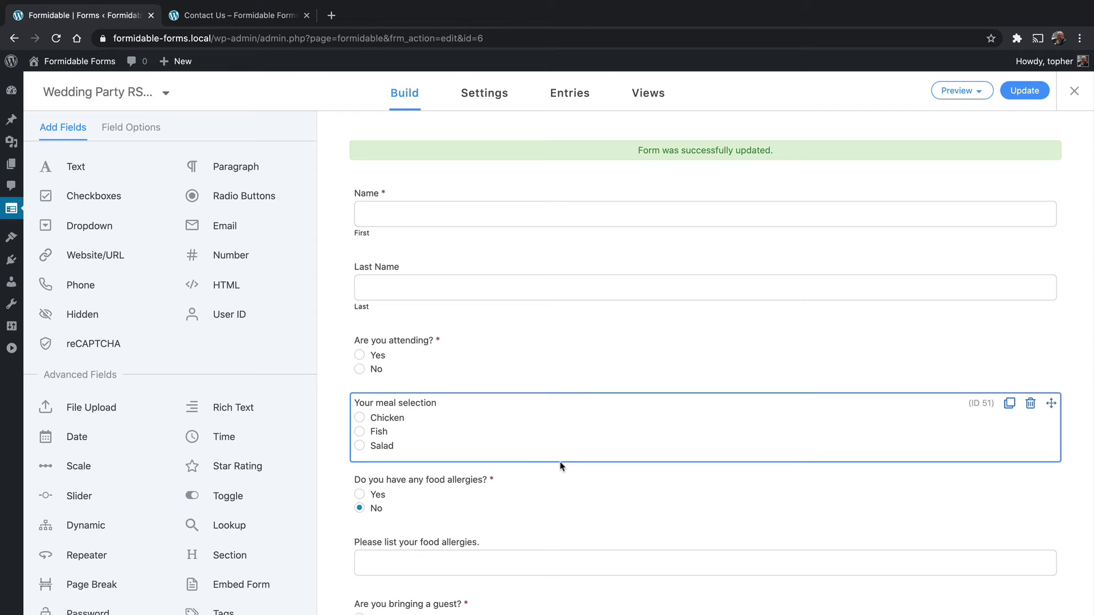
- Set the Guests repeater's Repeat Limit to 3 in Advanced settings, update, and reopen the preview
{"action": "scroll", "coordinate": [562, 466], "scroll_direction": "down", "scroll_amount": 3}
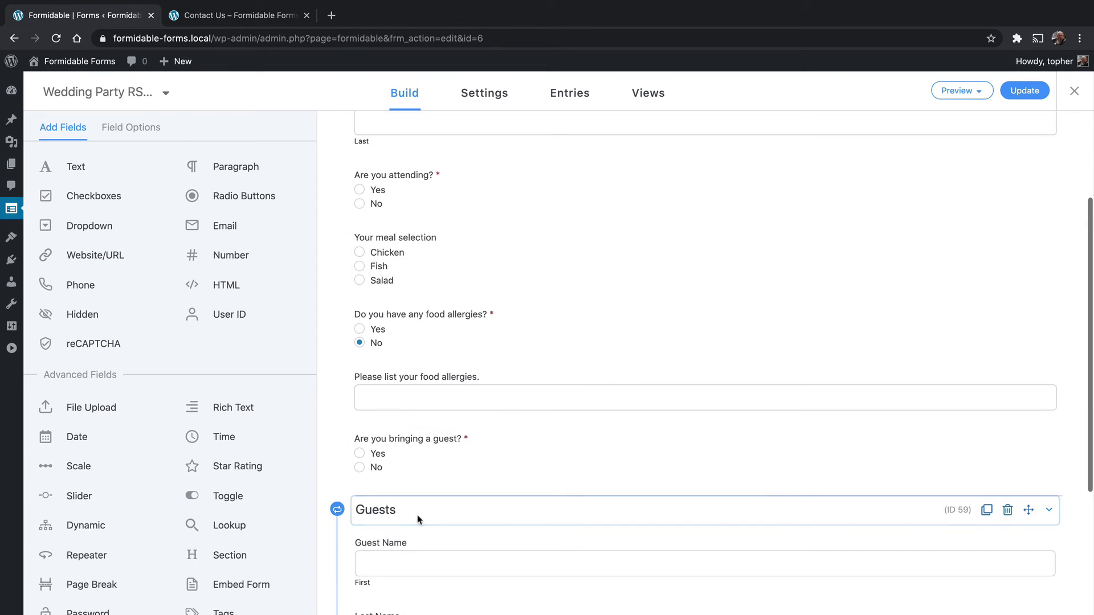
{"action": "left_click", "coordinate": [419, 518]}
{"action": "left_click", "coordinate": [136, 346]}
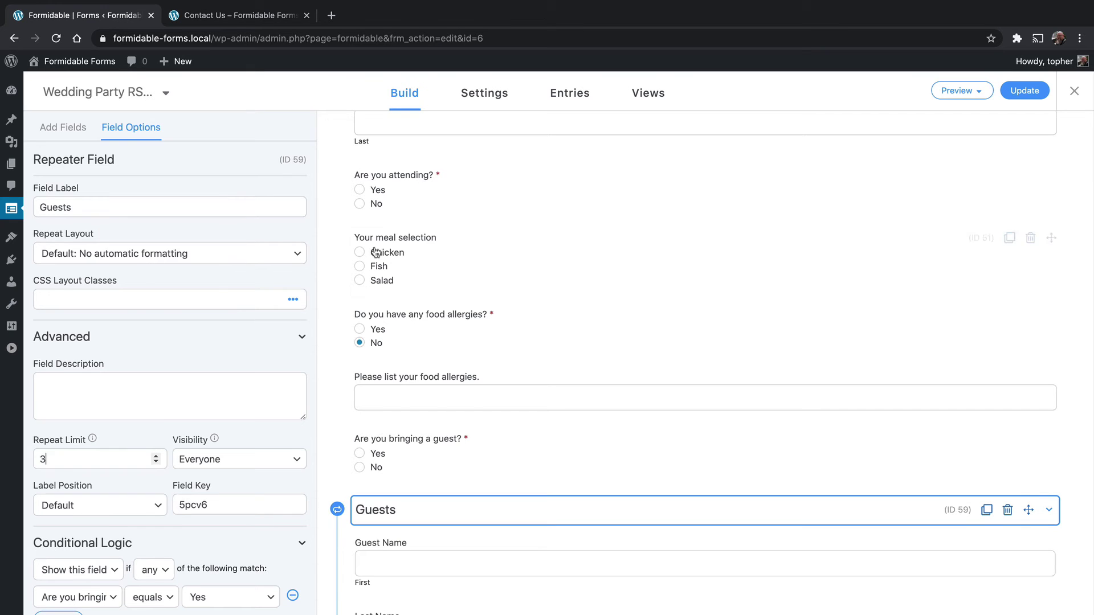
{"action": "left_click", "coordinate": [1025, 90]}
{"action": "left_click", "coordinate": [239, 15]}
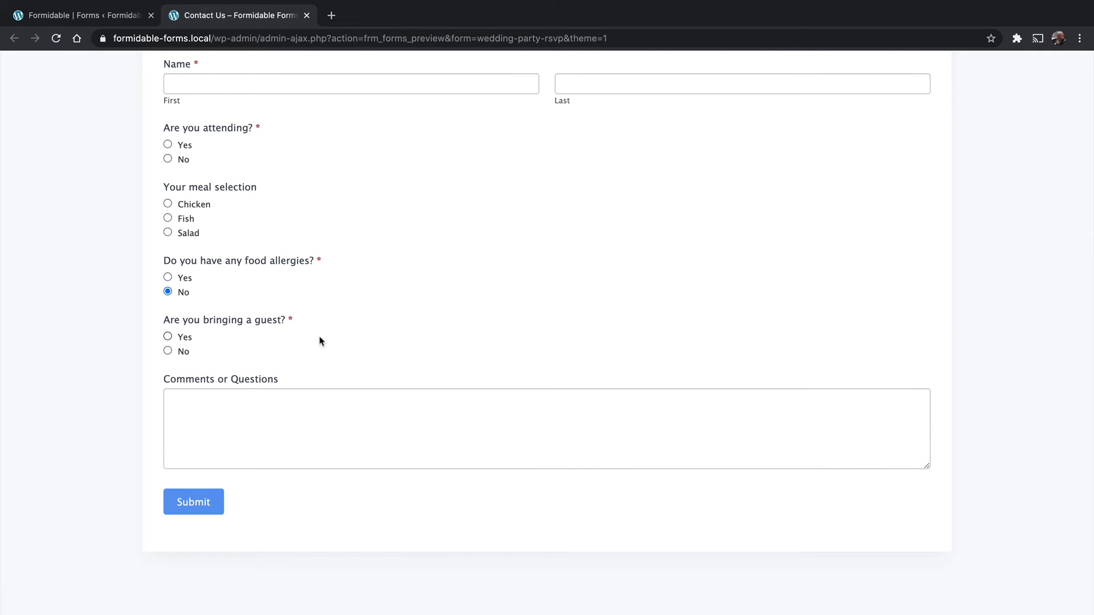
- Answer Yes to bringing a guest, then add a second and a third guest entry
{"action": "left_click", "coordinate": [182, 337]}
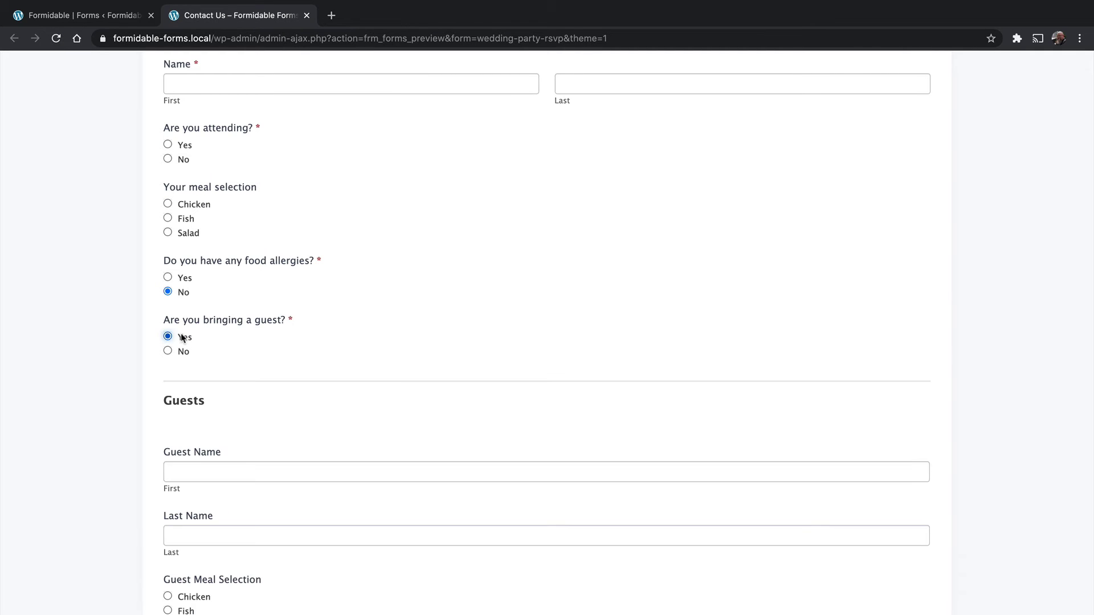
{"action": "scroll", "coordinate": [359, 397], "scroll_direction": "down", "scroll_amount": 5}
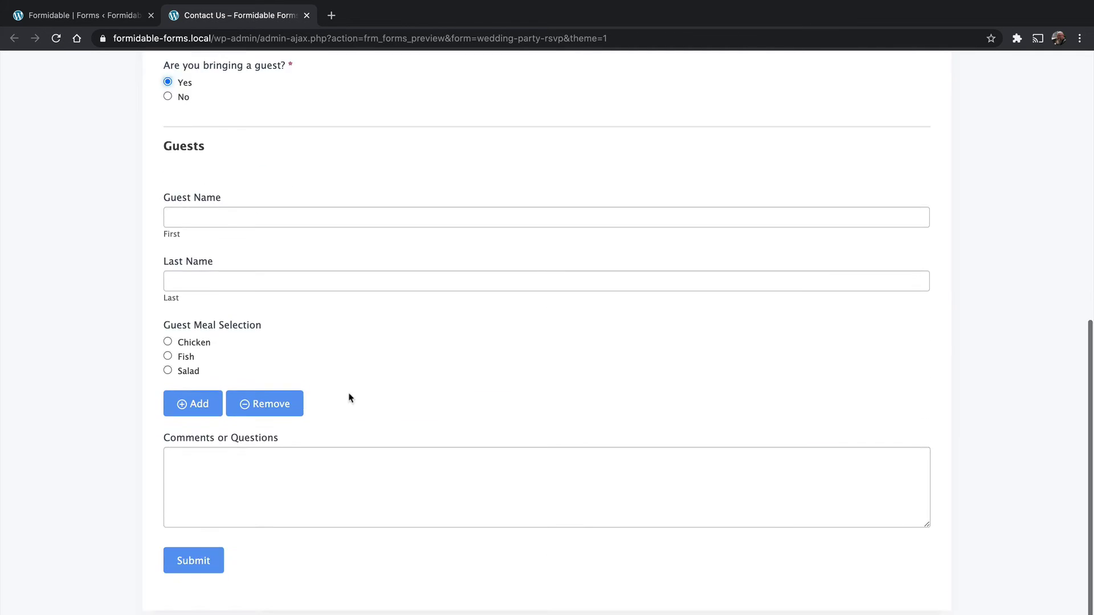
{"action": "left_click", "coordinate": [200, 402]}
{"action": "scroll", "coordinate": [199, 402], "scroll_direction": "down", "scroll_amount": 6}
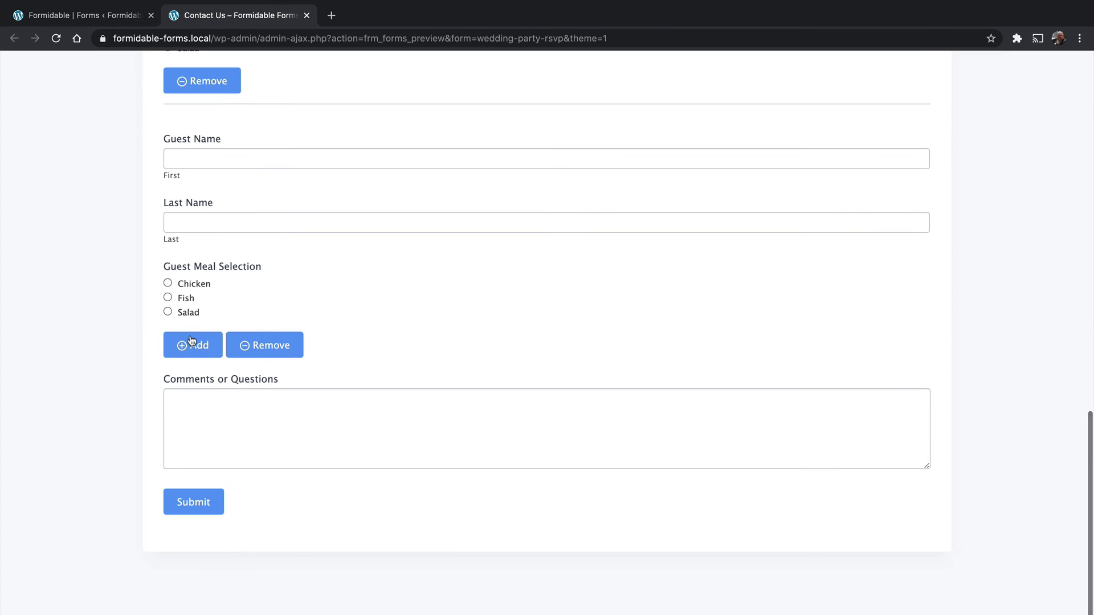
{"action": "left_click", "coordinate": [190, 345]}
- Scroll through the guest entries to check the Add button is gone after the third guest
{"action": "scroll", "coordinate": [191, 342], "scroll_direction": "down", "scroll_amount": 5}
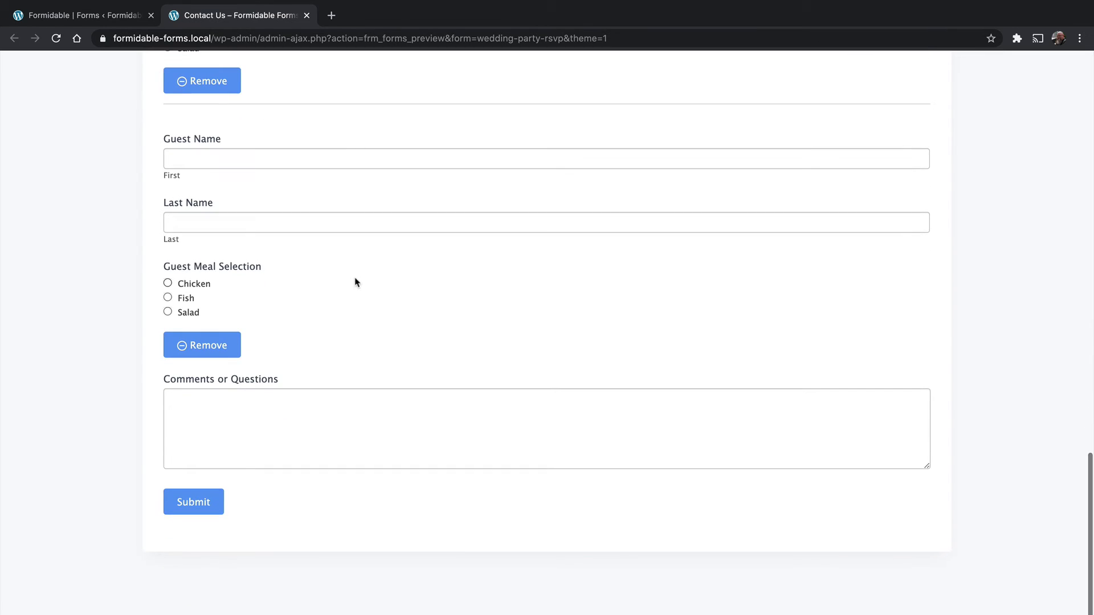
{"action": "scroll", "coordinate": [381, 271], "scroll_direction": "up", "scroll_amount": 10}
{"action": "scroll", "coordinate": [382, 270], "scroll_direction": "up", "scroll_amount": 8}
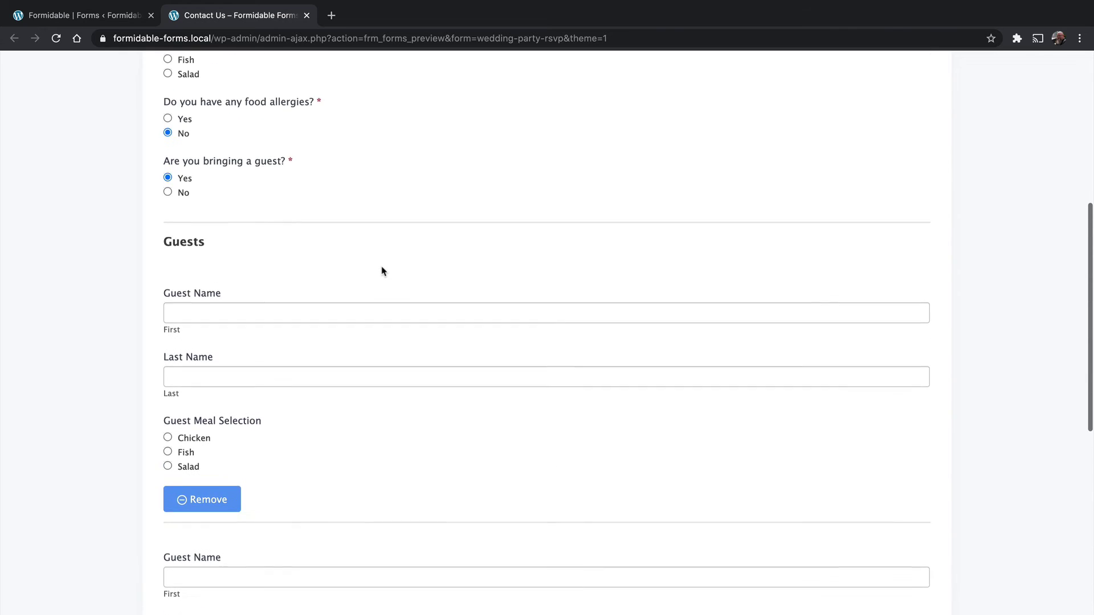
{"action": "scroll", "coordinate": [381, 267], "scroll_direction": "down", "scroll_amount": 2}
{"action": "scroll", "coordinate": [382, 266], "scroll_direction": "down", "scroll_amount": 2}
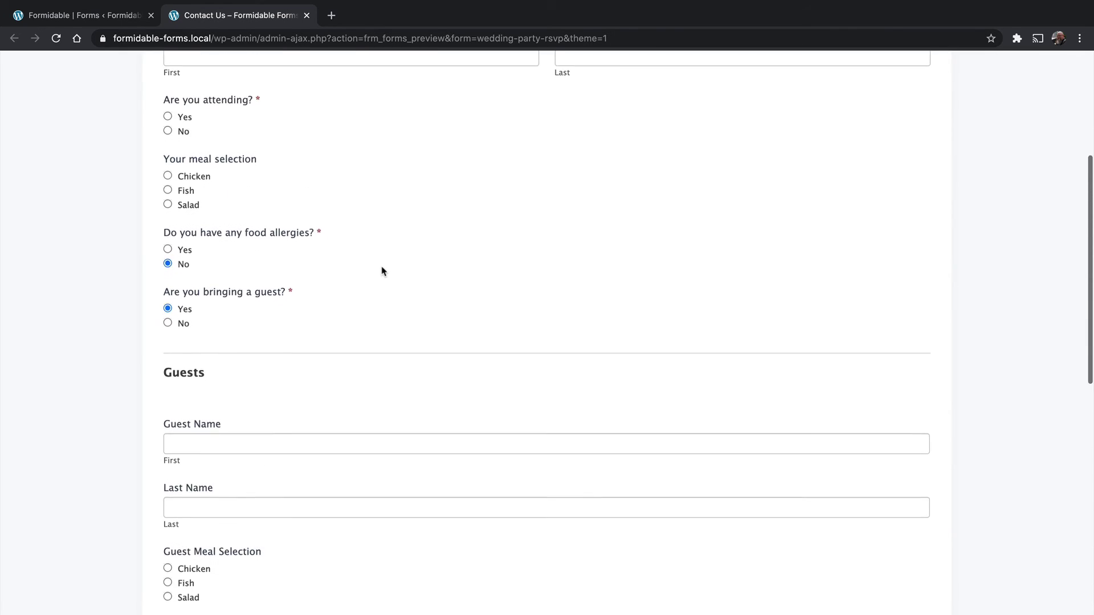
{"action": "scroll", "coordinate": [381, 267], "scroll_direction": "up", "scroll_amount": 3}
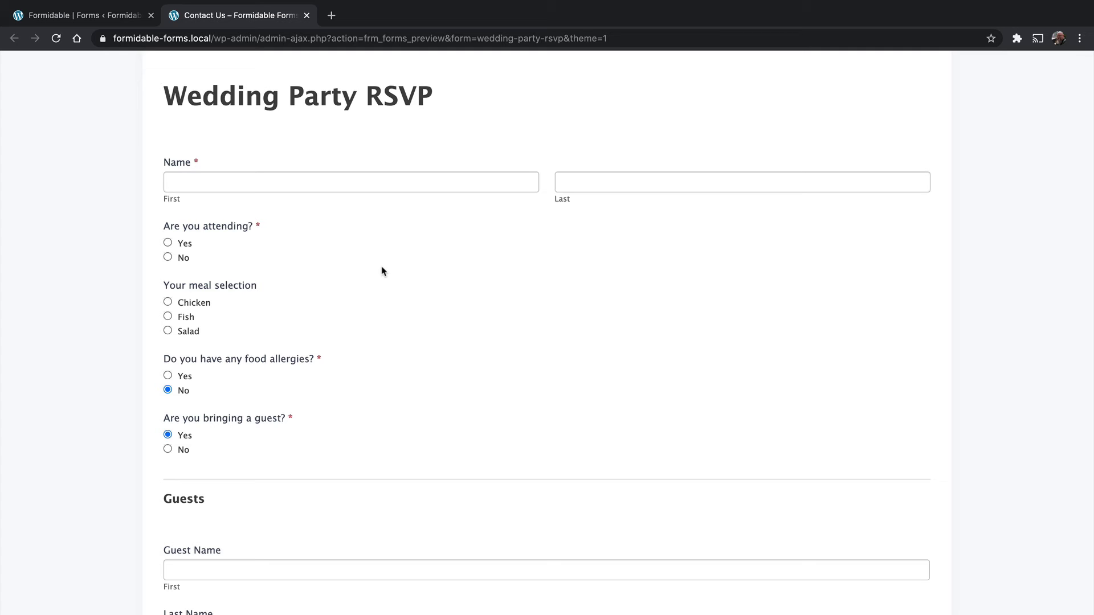
{"action": "scroll", "coordinate": [382, 271], "scroll_direction": "down", "scroll_amount": 5}
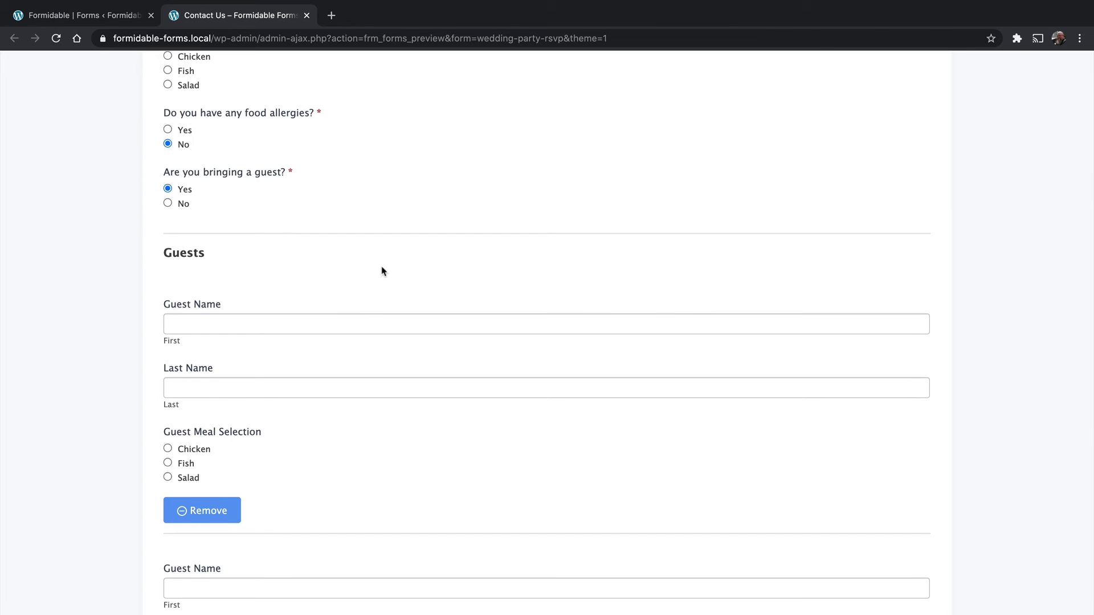
{"action": "scroll", "coordinate": [382, 271], "scroll_direction": "down", "scroll_amount": 1}
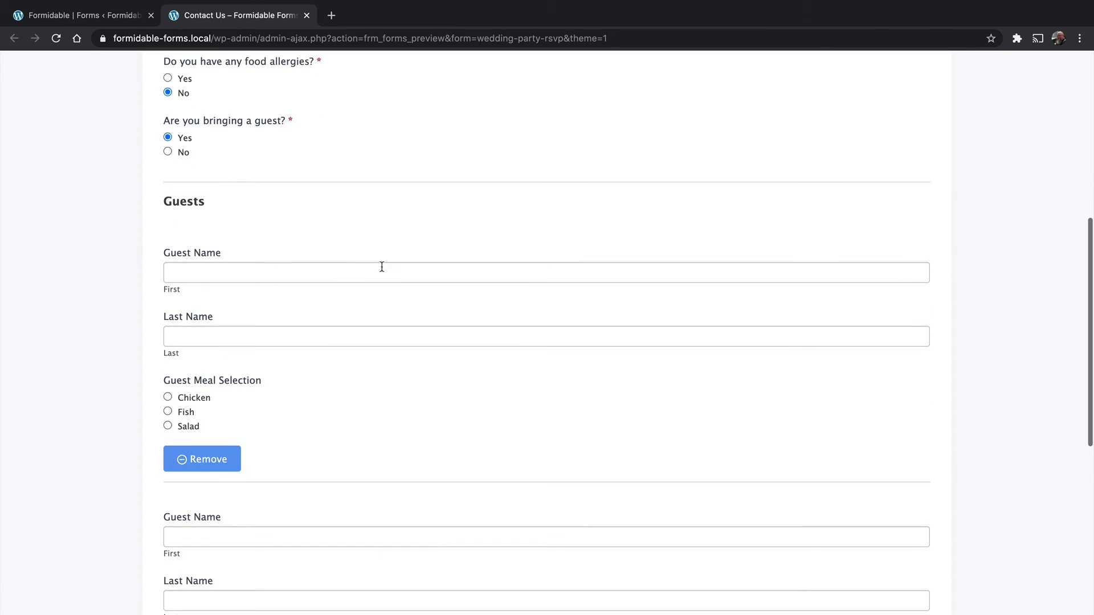
- Duplicate the food allergies question into the Guests repeater and relabel it starting 'Does this guest'
{"action": "left_click", "coordinate": [88, 17]}
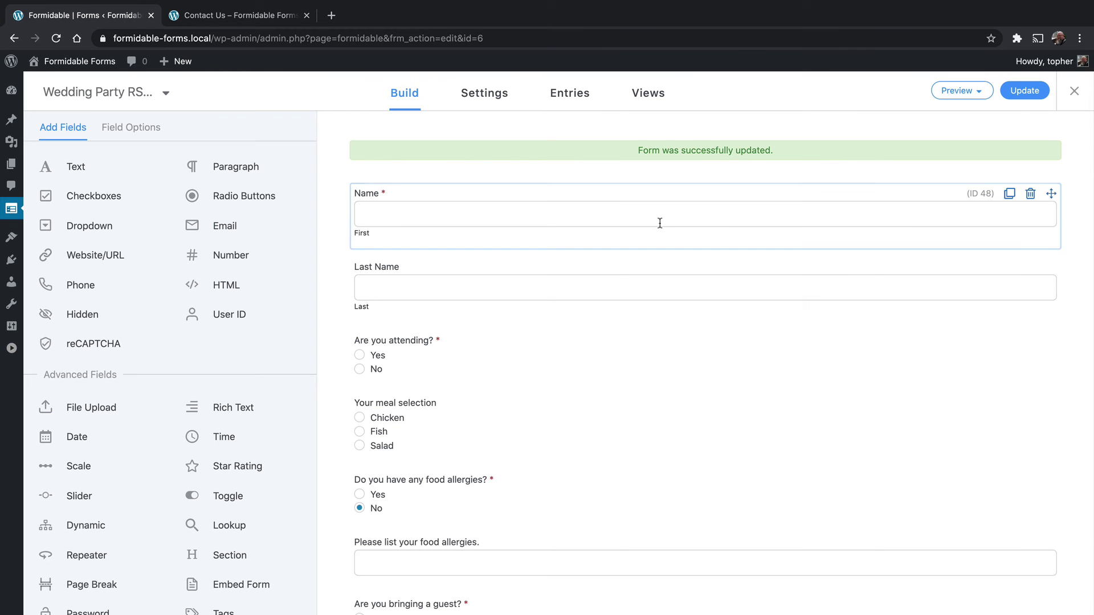
{"action": "scroll", "coordinate": [642, 430], "scroll_direction": "down", "scroll_amount": 3}
{"action": "scroll", "coordinate": [643, 429], "scroll_direction": "down", "scroll_amount": 3}
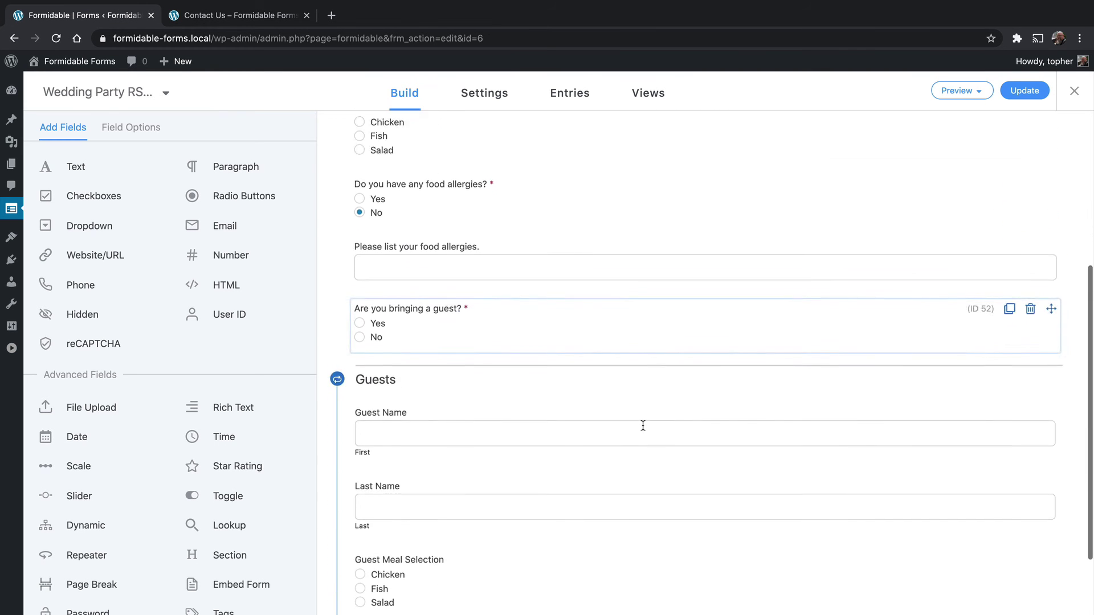
{"action": "scroll", "coordinate": [582, 307], "scroll_direction": "up", "scroll_amount": 2}
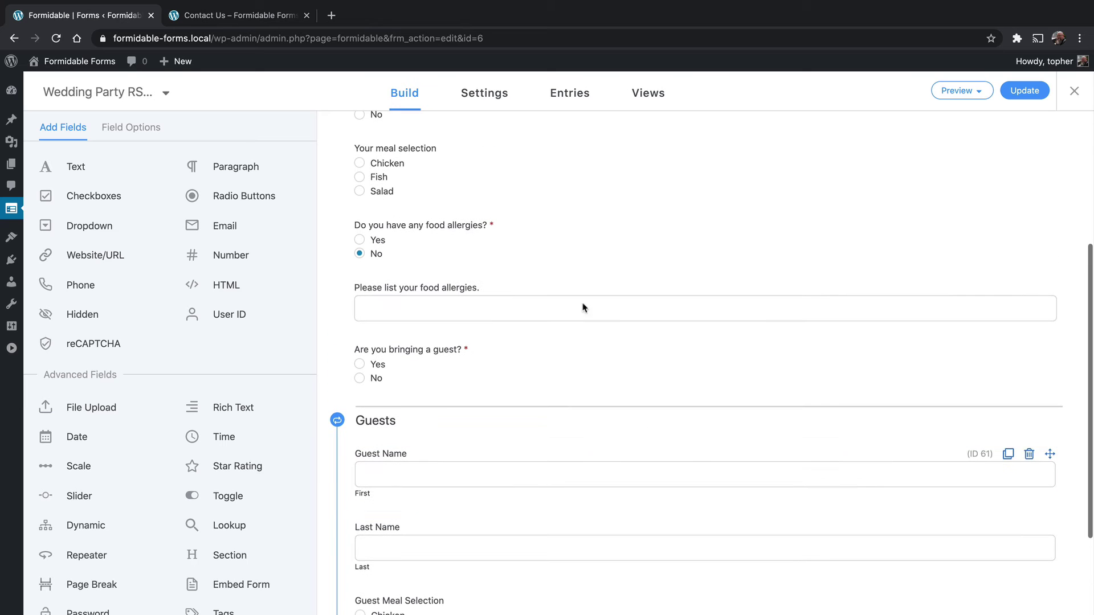
{"action": "left_click", "coordinate": [535, 247]}
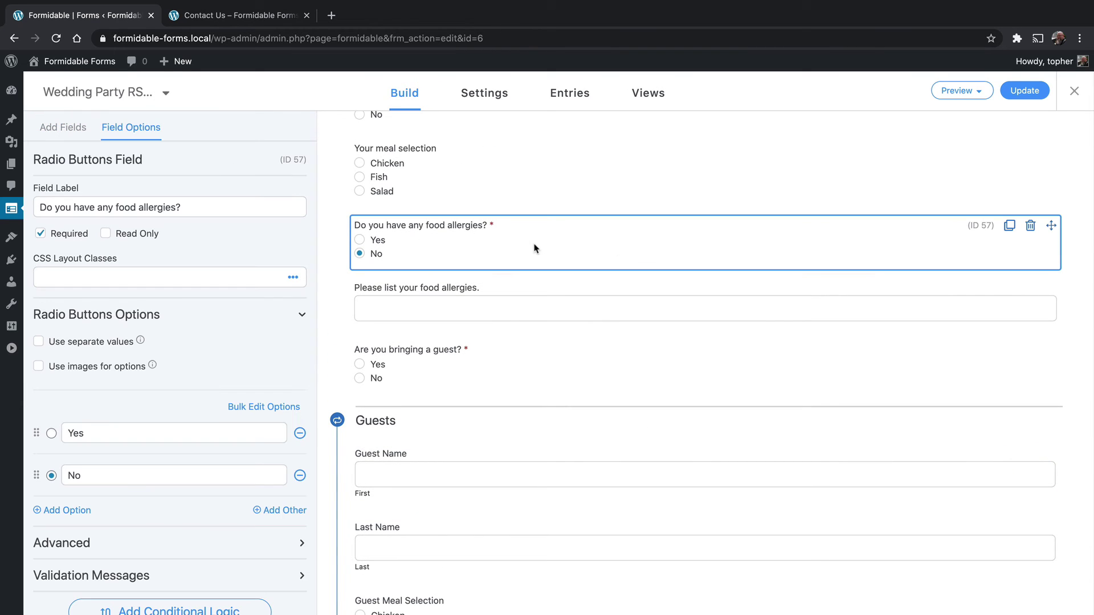
{"action": "left_click", "coordinate": [1009, 228]}
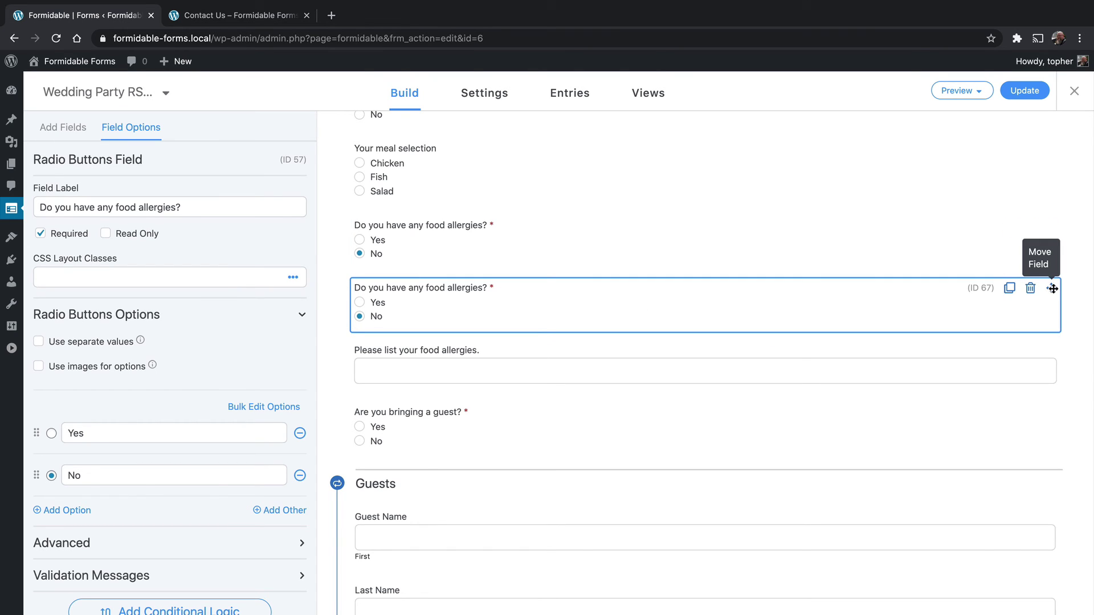
{"action": "left_click_drag", "start_coordinate": [1052, 288], "coordinate": [977, 393]}
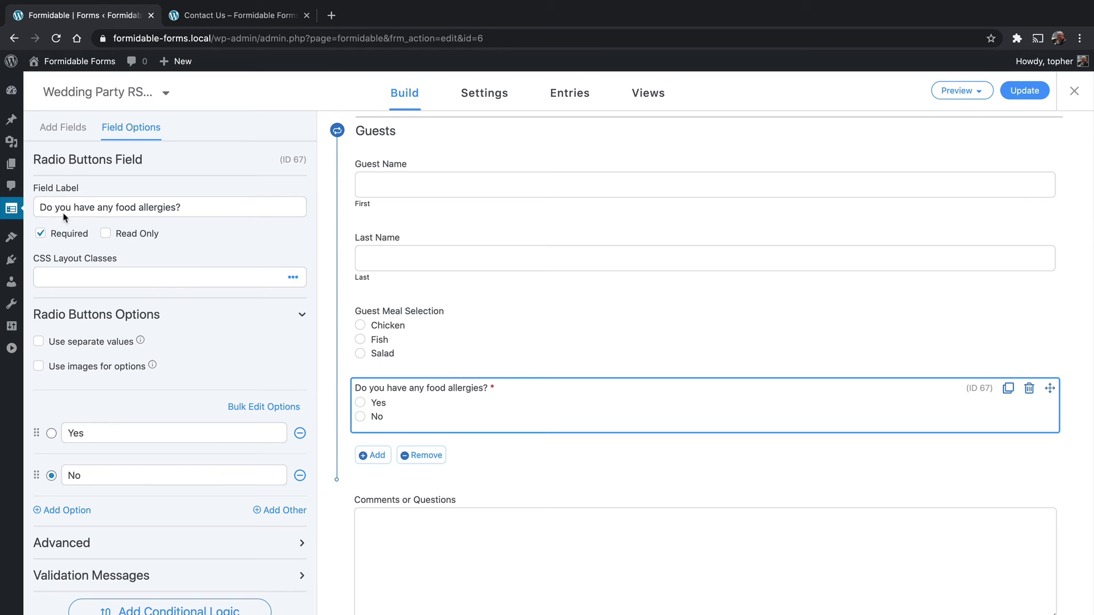
{"action": "left_click_drag", "start_coordinate": [72, 207], "coordinate": [40, 208]}
{"action": "type", "text": "Does this "}
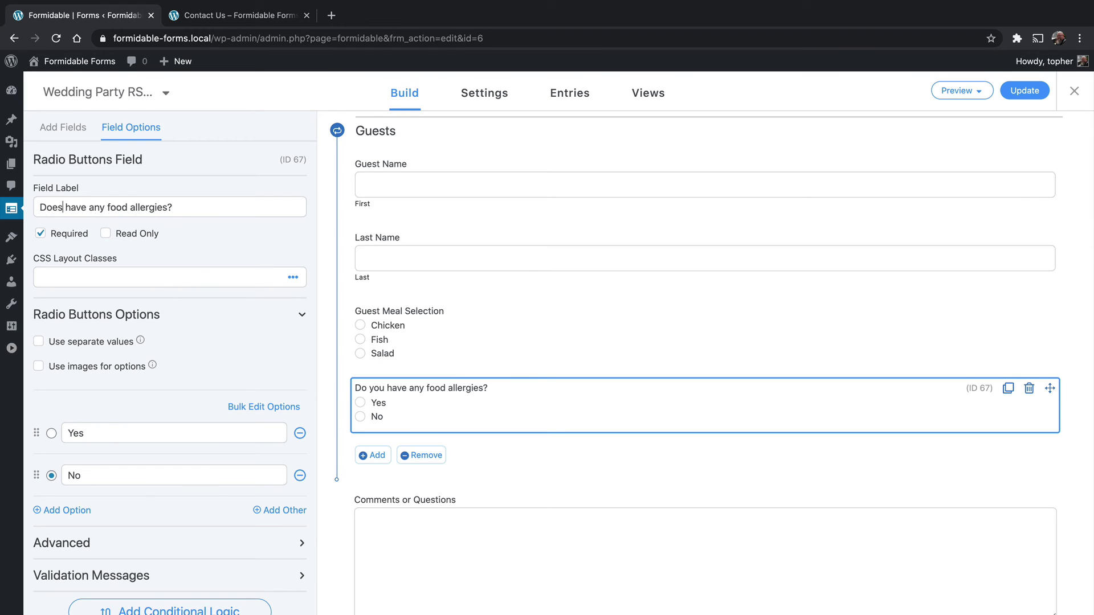
{"action": "type", "text": "guest"}
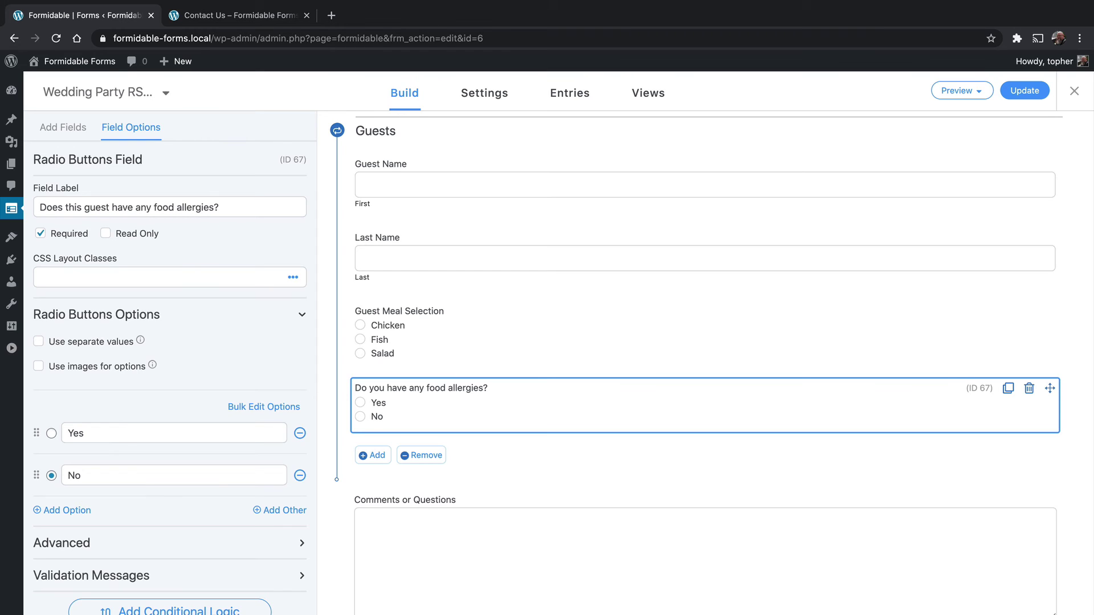
- Duplicate the food allergies list field into the Guests repeater and delete 'your' from its label
{"action": "left_click", "coordinate": [513, 313]}
{"action": "scroll", "coordinate": [516, 313], "scroll_direction": "up", "scroll_amount": 2}
{"action": "scroll", "coordinate": [517, 312], "scroll_direction": "up", "scroll_amount": 7}
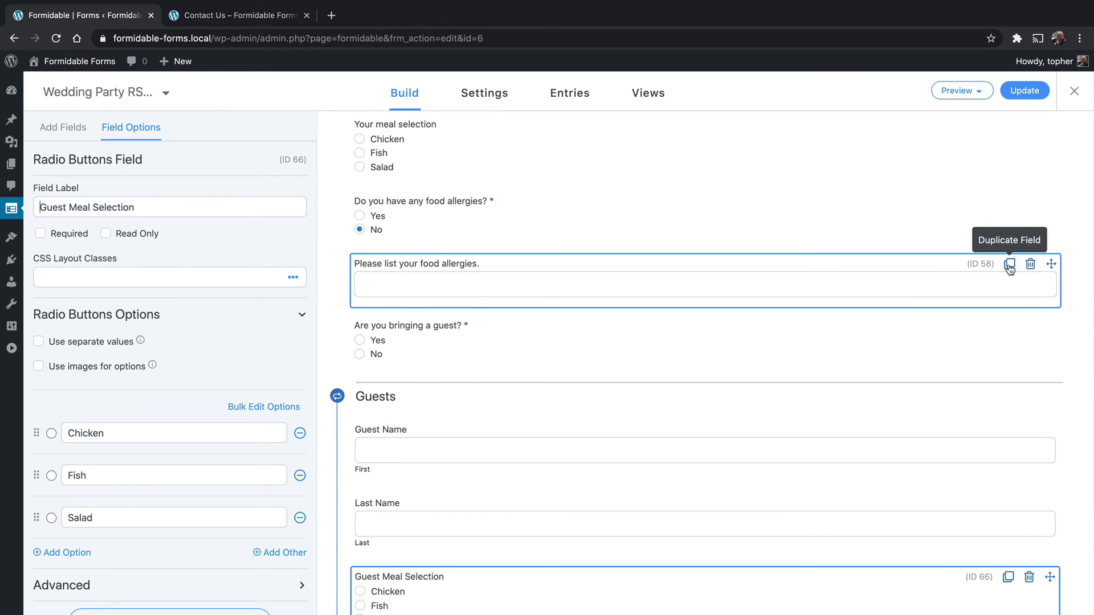
{"action": "left_click", "coordinate": [1009, 265]}
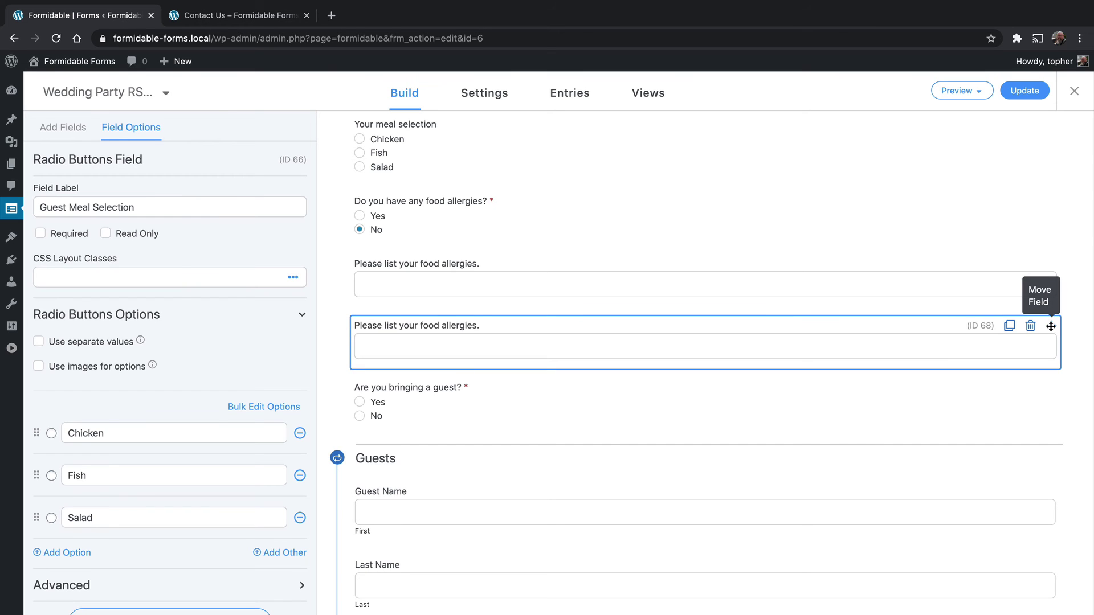
{"action": "left_click_drag", "start_coordinate": [1050, 326], "coordinate": [1016, 392]}
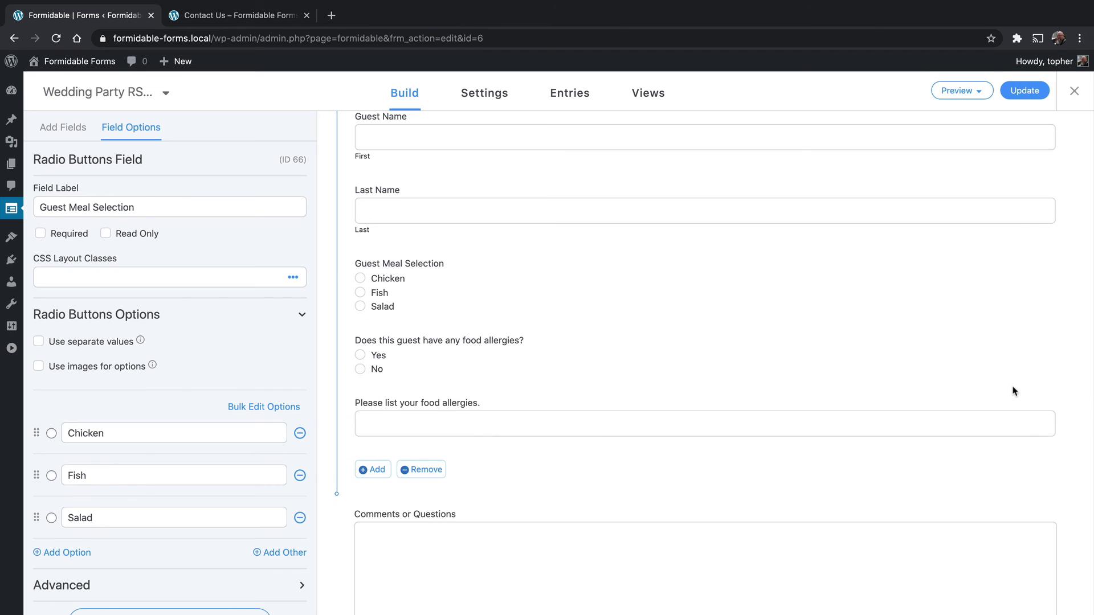
{"action": "left_click", "coordinate": [646, 422]}
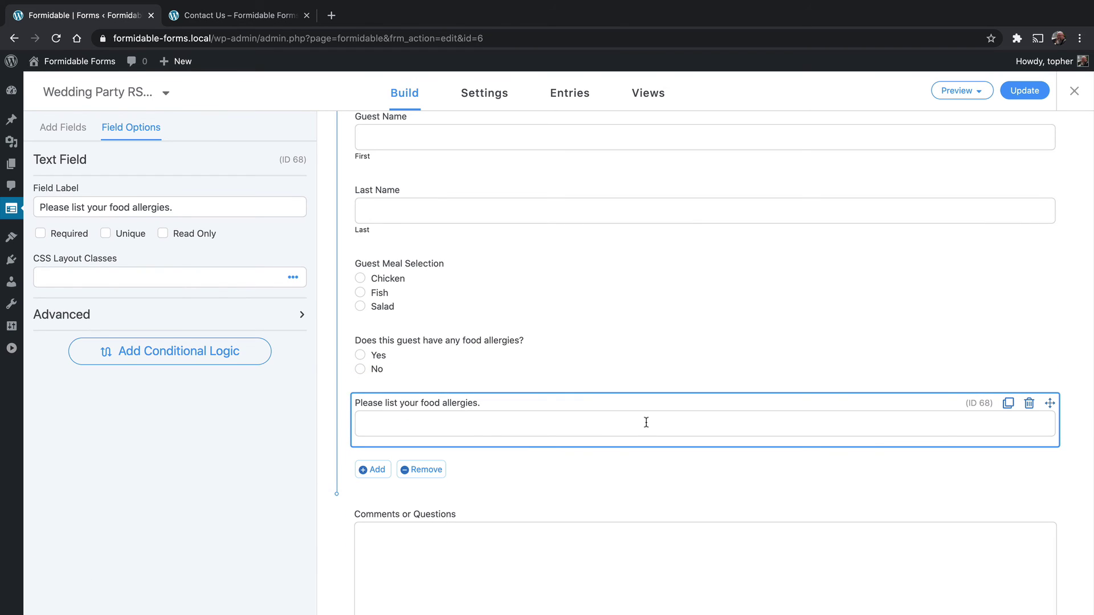
{"action": "double_click", "coordinate": [103, 205]}
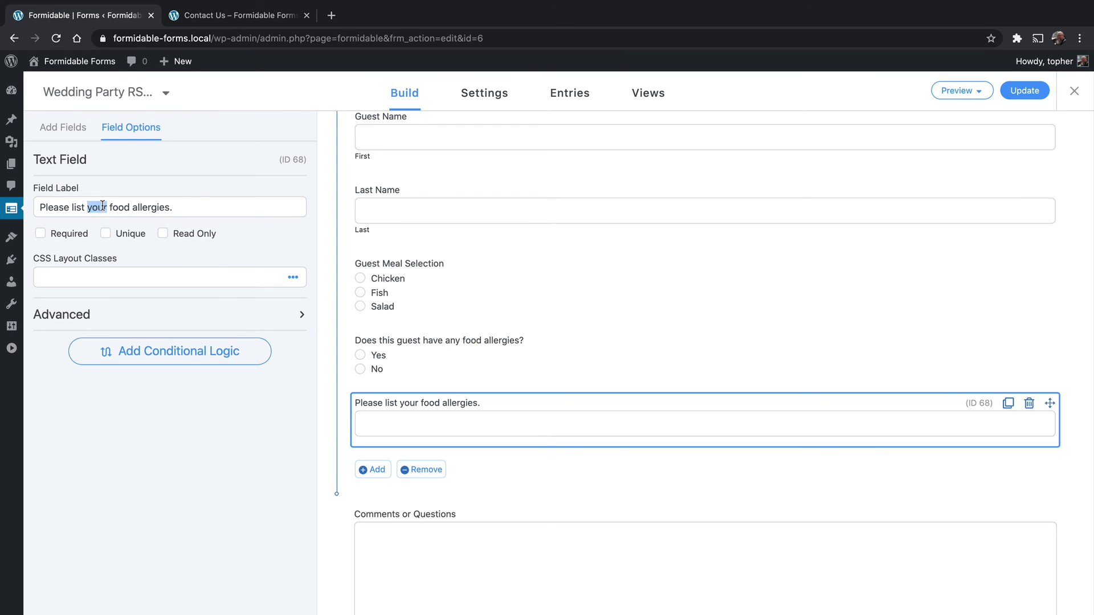
{"action": "key", "text": "BackSpace"}
{"action": "key", "text": "BackSpace"}
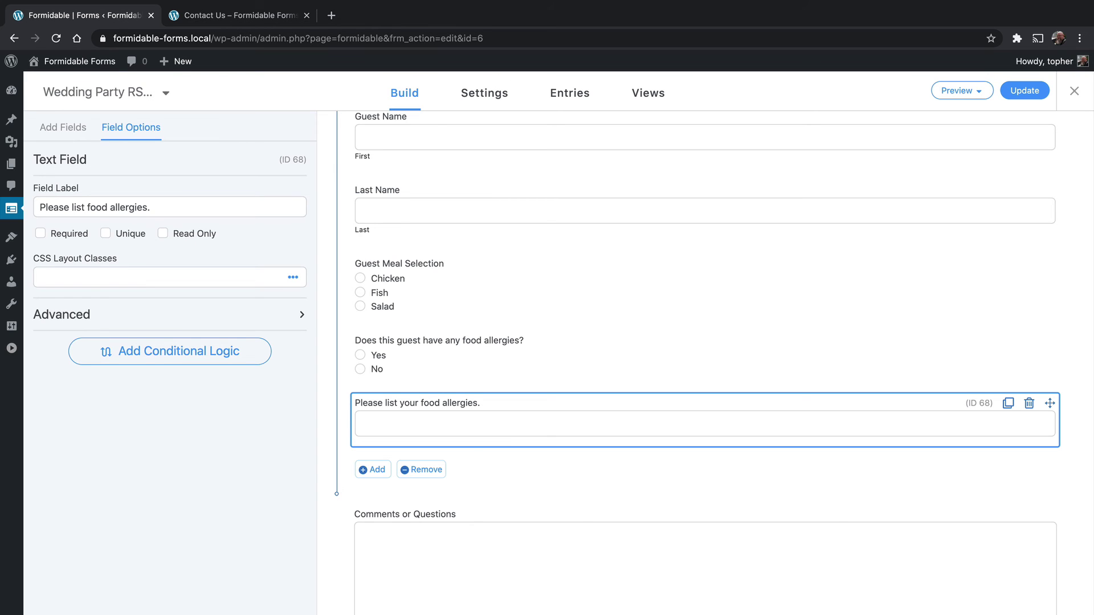
- Update the form, then in the preview answer Yes to bringing a guest and view the Guests entry
{"action": "left_click", "coordinate": [1016, 89]}
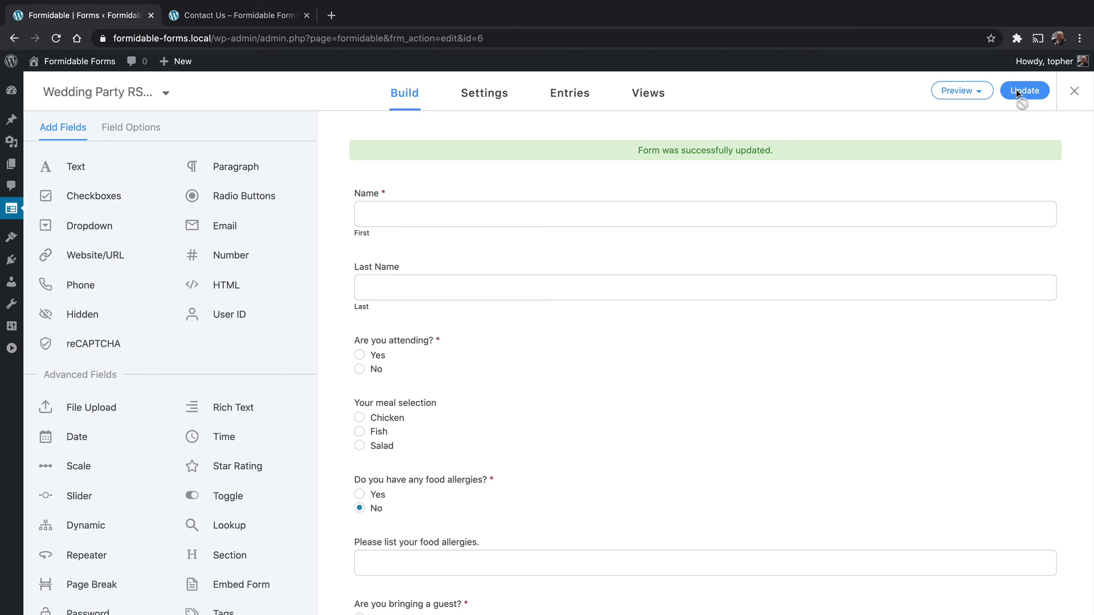
{"action": "left_click", "coordinate": [245, 19]}
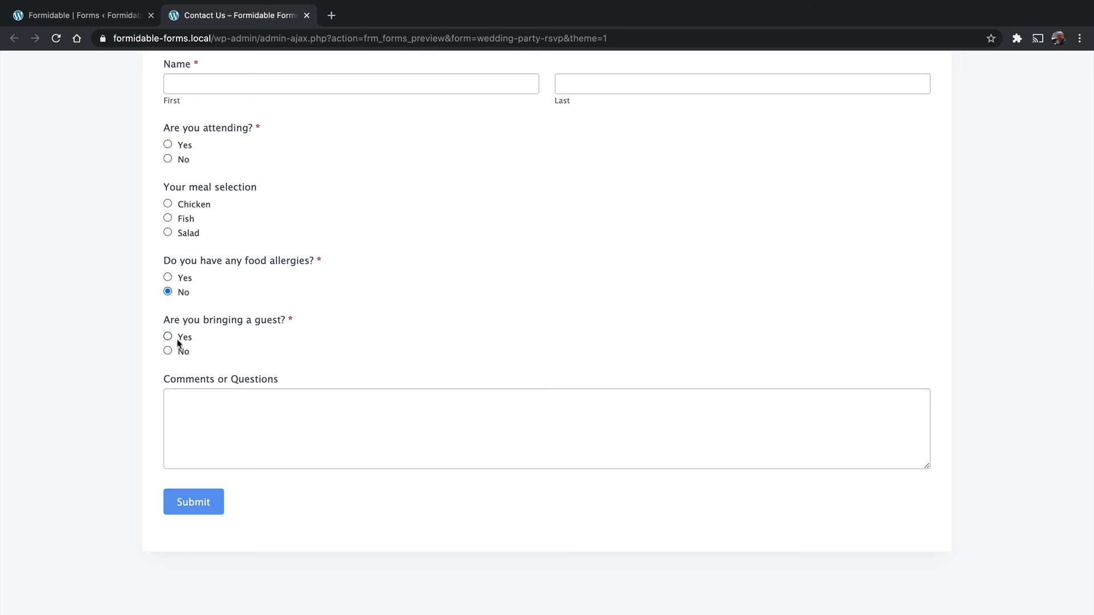
{"action": "left_click", "coordinate": [185, 338]}
{"action": "scroll", "coordinate": [426, 344], "scroll_direction": "down", "scroll_amount": 4}
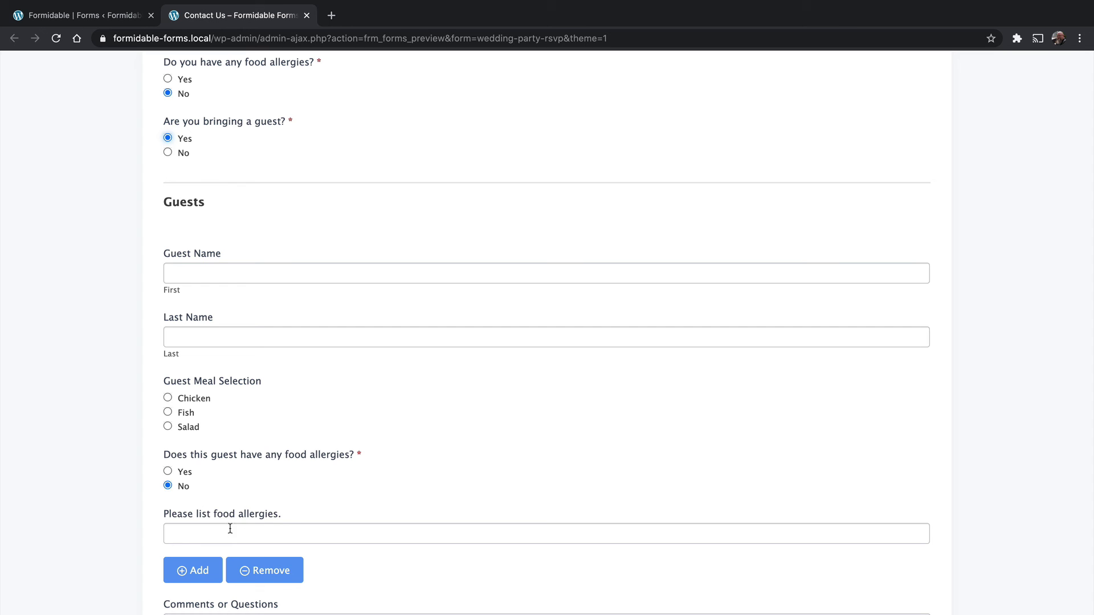
- Show the guest allergy-list field only when the guest allergy question equals Yes, then update the form
{"action": "left_click", "coordinate": [94, 16]}
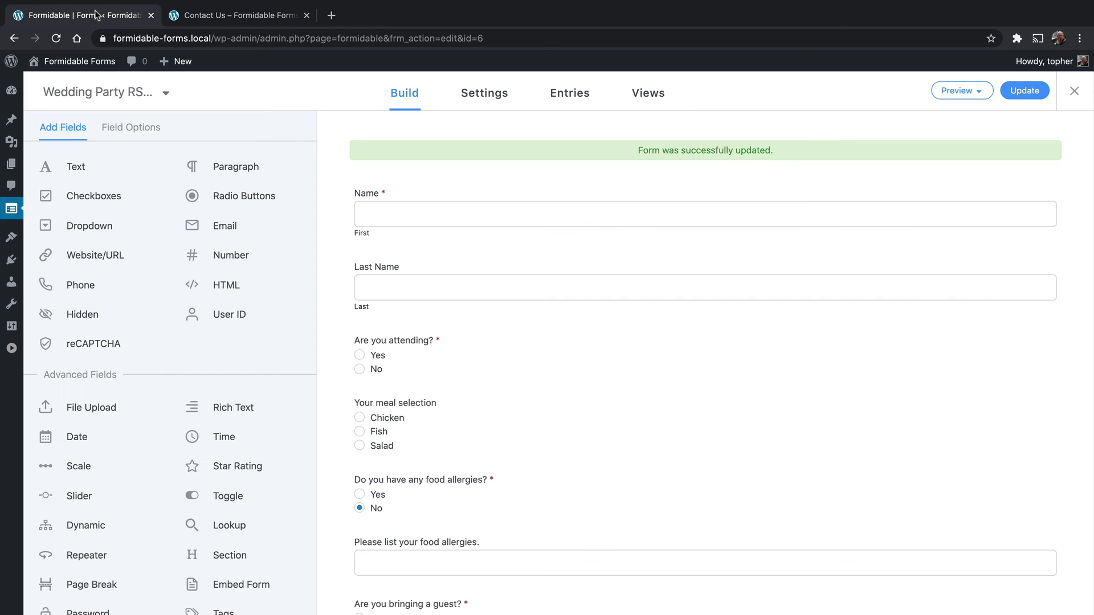
{"action": "scroll", "coordinate": [470, 563], "scroll_direction": "down", "scroll_amount": 8}
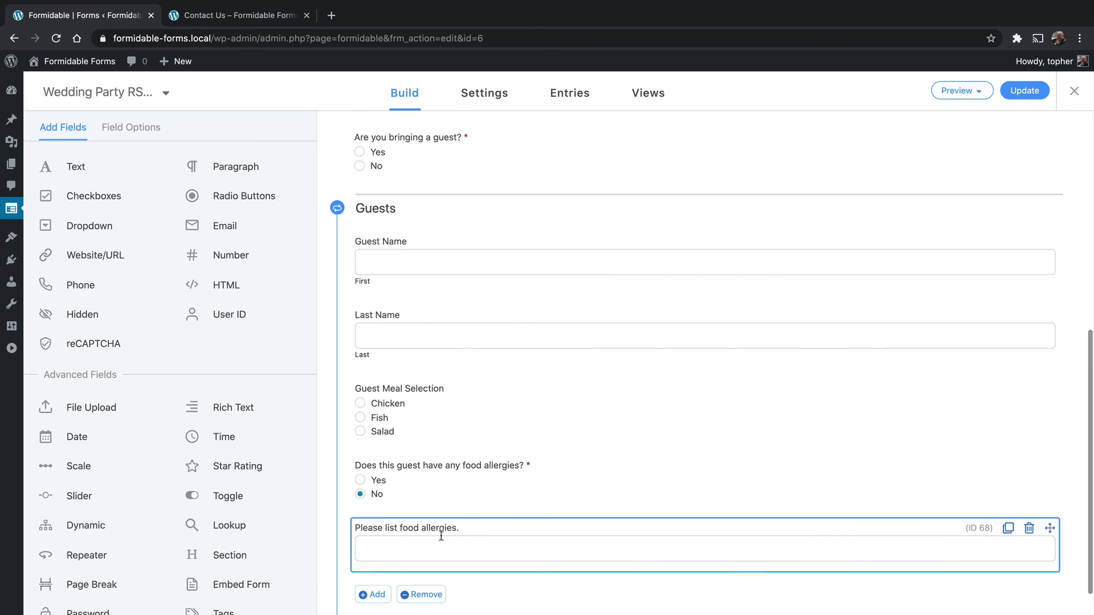
{"action": "left_click", "coordinate": [440, 536]}
{"action": "left_click", "coordinate": [207, 355]}
{"action": "left_click", "coordinate": [111, 401]}
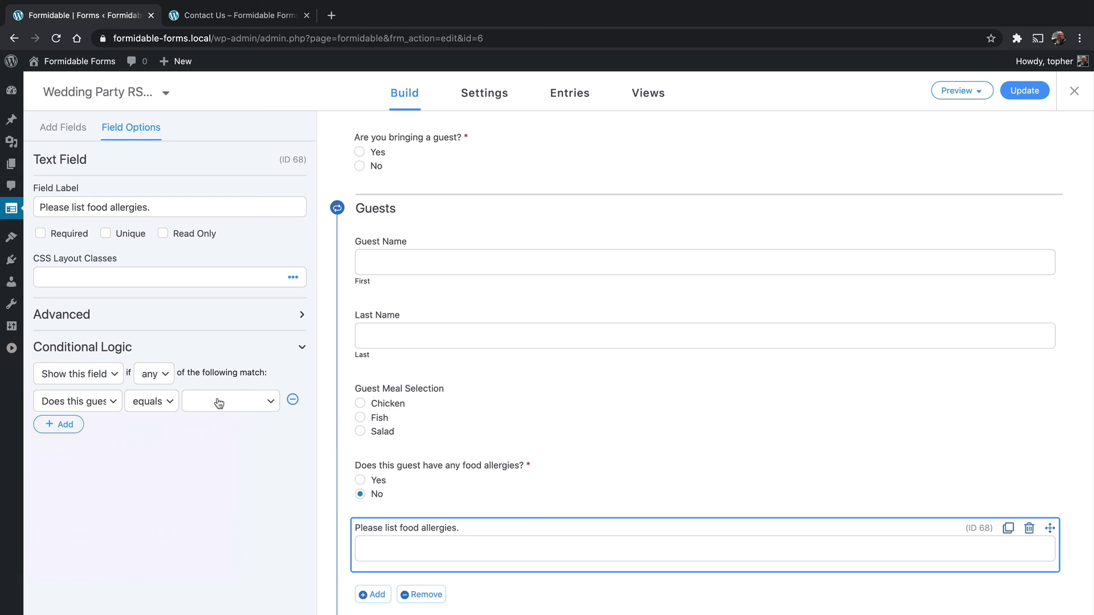
{"action": "left_click", "coordinate": [214, 402]}
{"action": "left_click", "coordinate": [210, 413]}
{"action": "left_click", "coordinate": [1025, 91]}
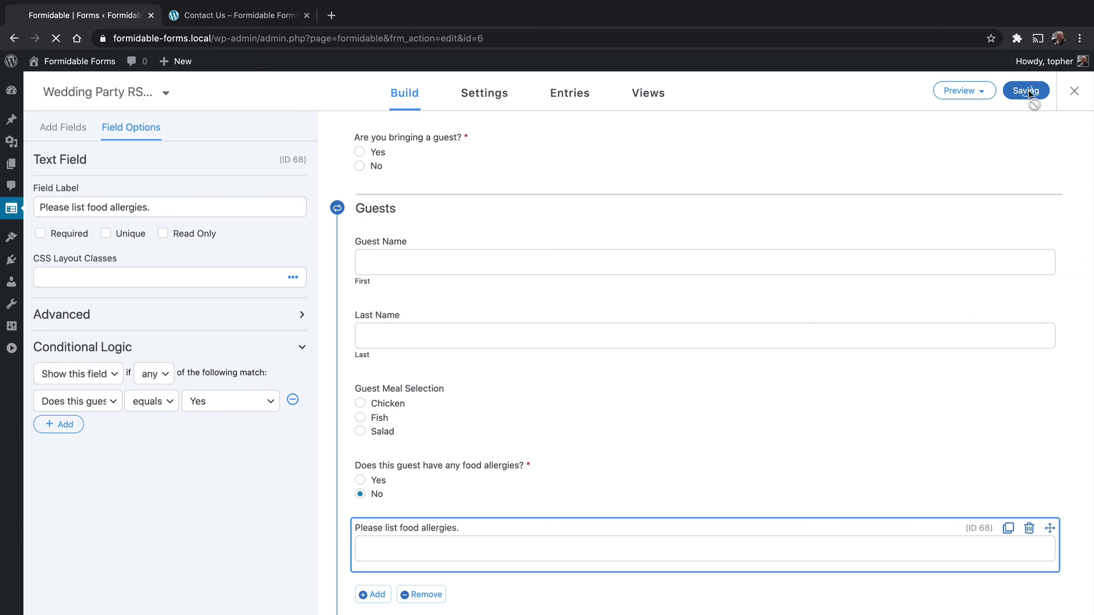
- Reload the preview, answer Yes to a guest and Yes to allergies, and enter lettuce
{"action": "left_click", "coordinate": [228, 16]}
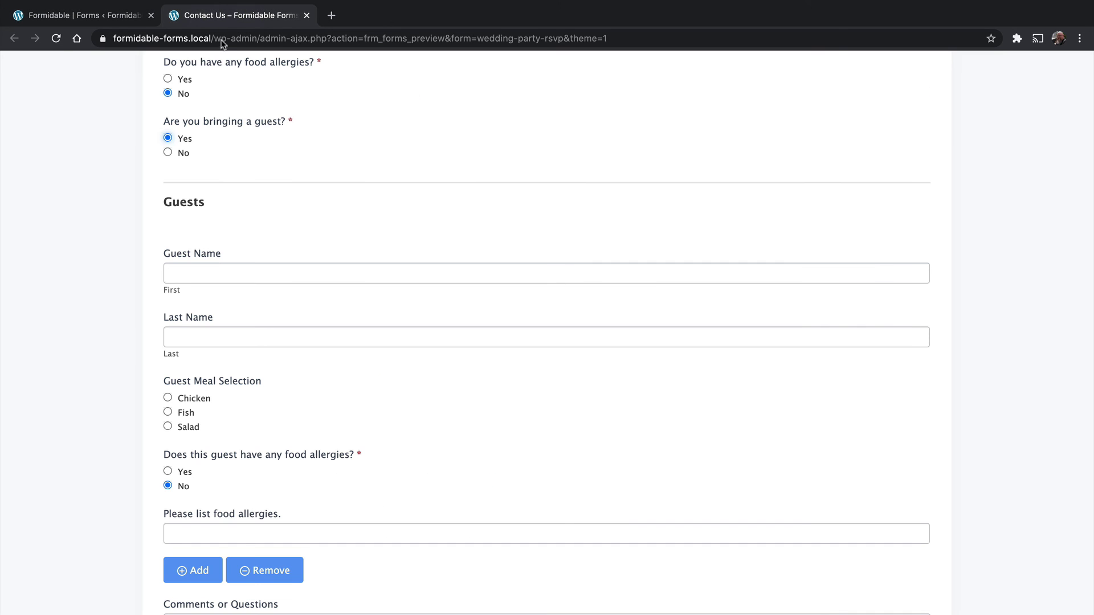
{"action": "left_click", "coordinate": [56, 39]}
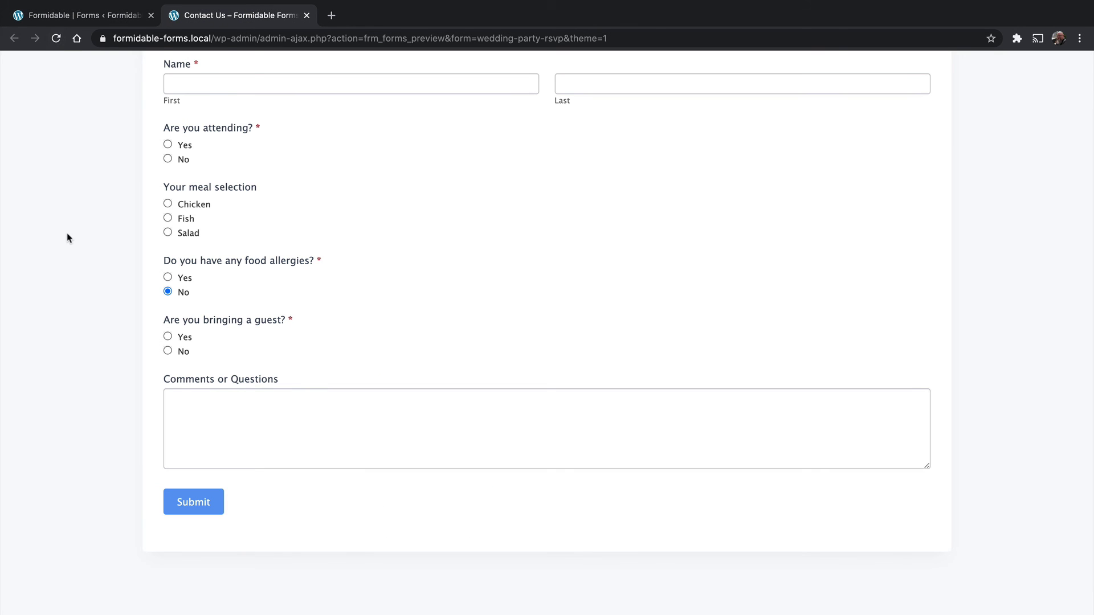
{"action": "left_click", "coordinate": [182, 340]}
{"action": "scroll", "coordinate": [389, 358], "scroll_direction": "down", "scroll_amount": 5}
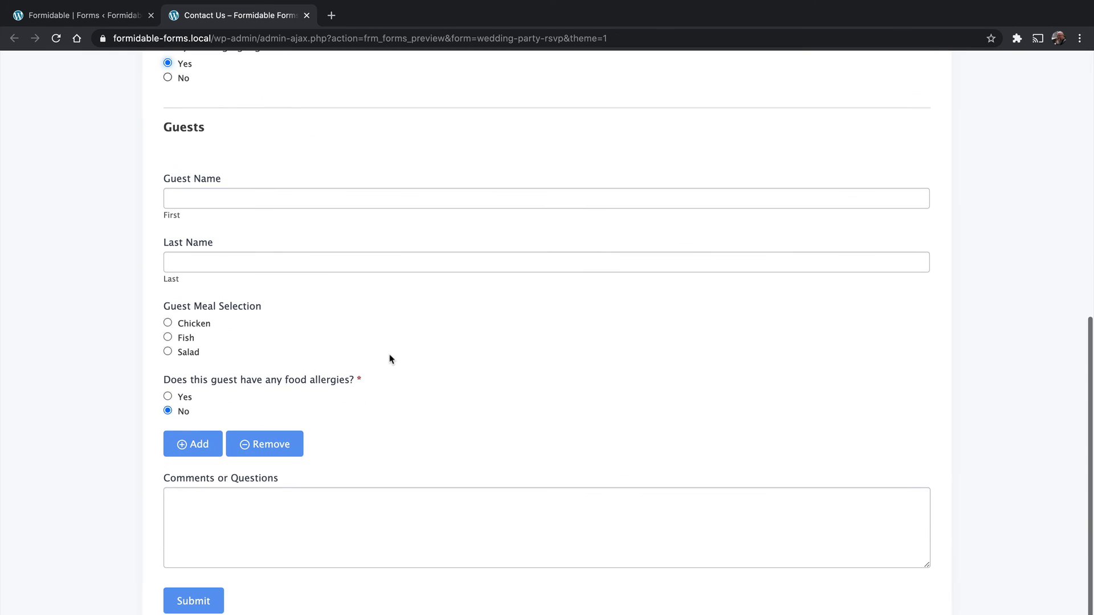
{"action": "left_click", "coordinate": [180, 398]}
{"action": "left_click", "coordinate": [199, 462]}
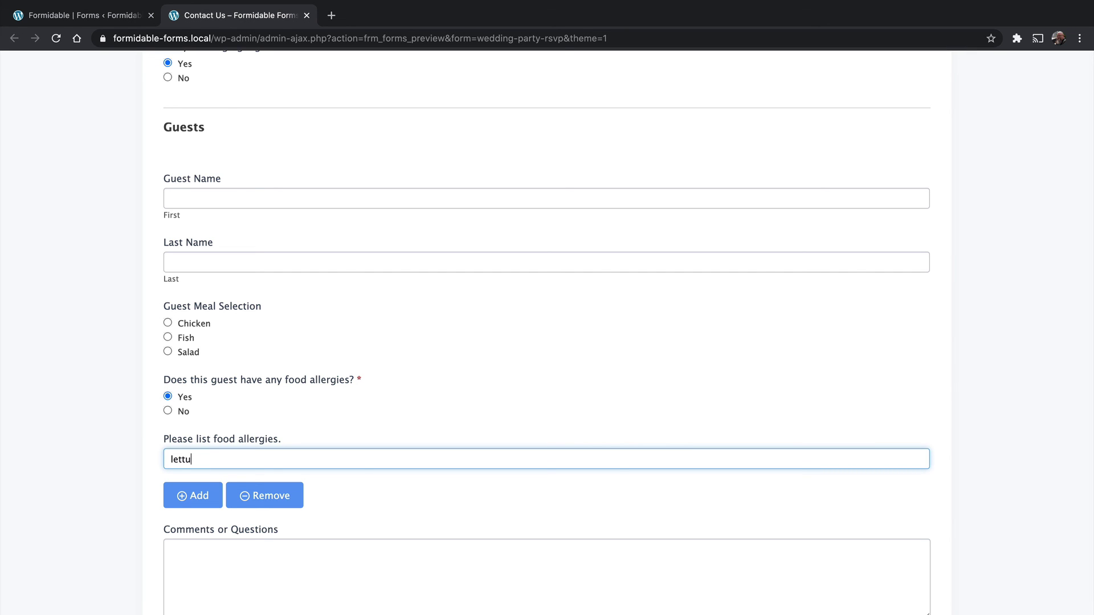
- Add a second guest entry and check its allergy list stays hidden
{"action": "left_click", "coordinate": [195, 496]}
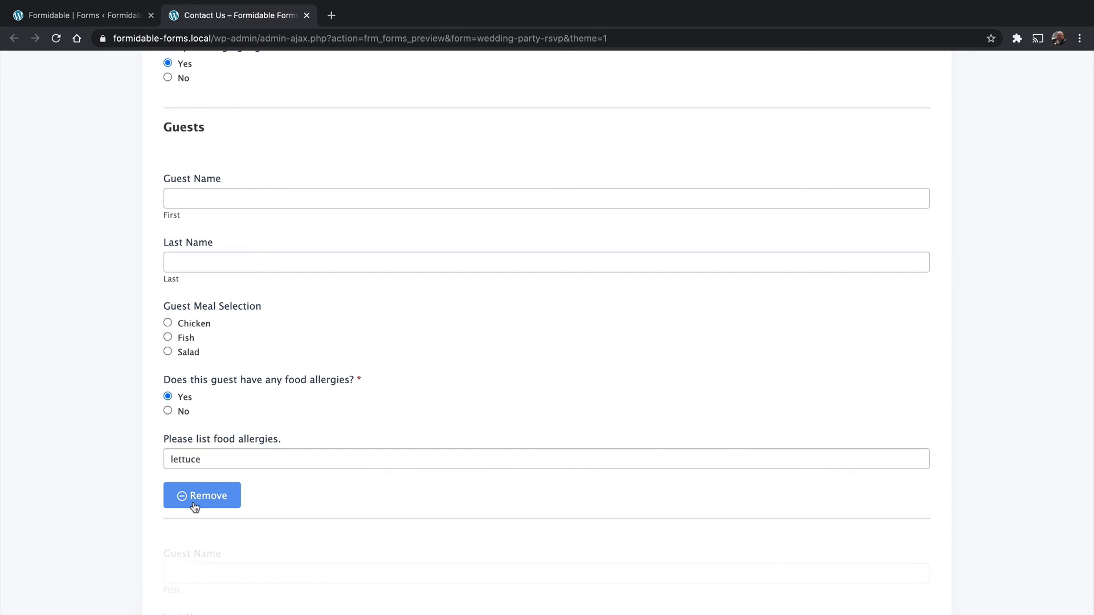
{"action": "scroll", "coordinate": [193, 507], "scroll_direction": "down", "scroll_amount": 4}
{"action": "scroll", "coordinate": [194, 506], "scroll_direction": "down", "scroll_amount": 3}
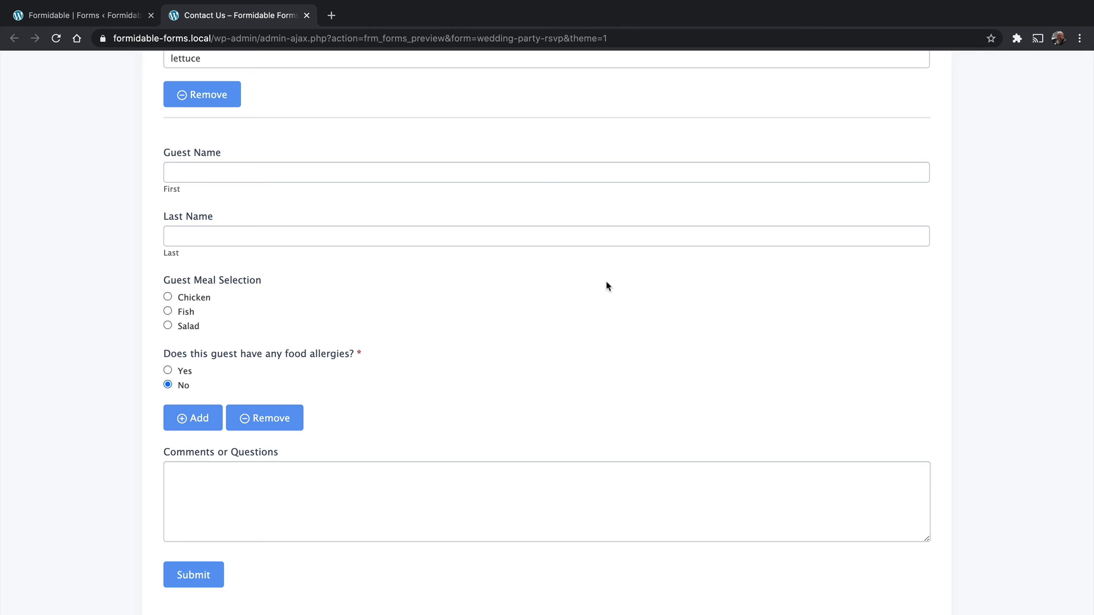
{"action": "scroll", "coordinate": [607, 286], "scroll_direction": "up", "scroll_amount": 20}
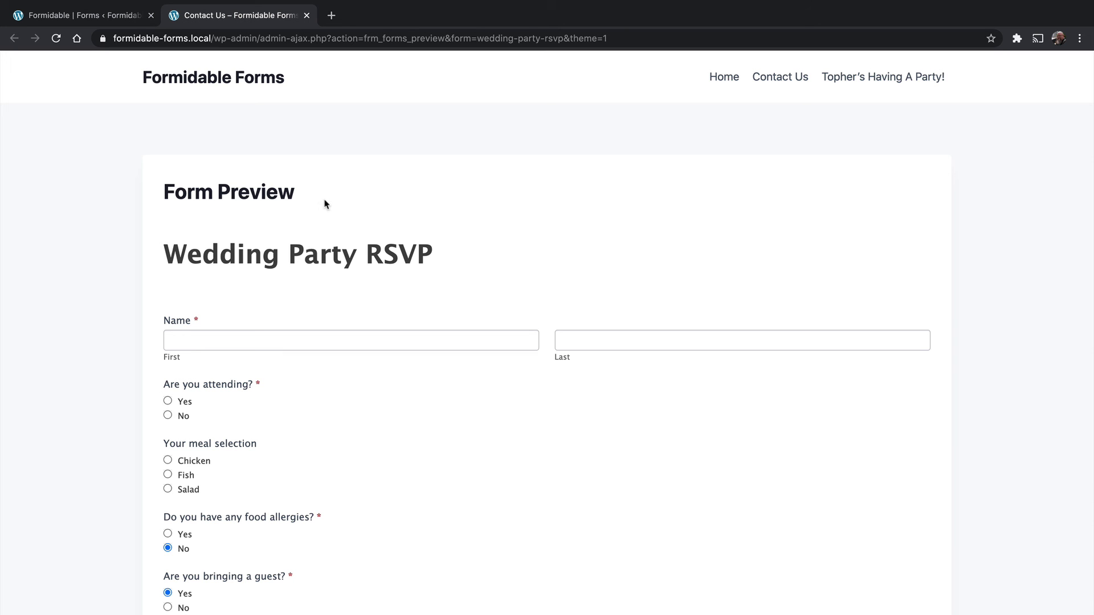
- Scroll to the end of the preview, then return to the Wedding Party RSVP form builder
{"action": "scroll", "coordinate": [214, 220], "scroll_direction": "down", "scroll_amount": 4}
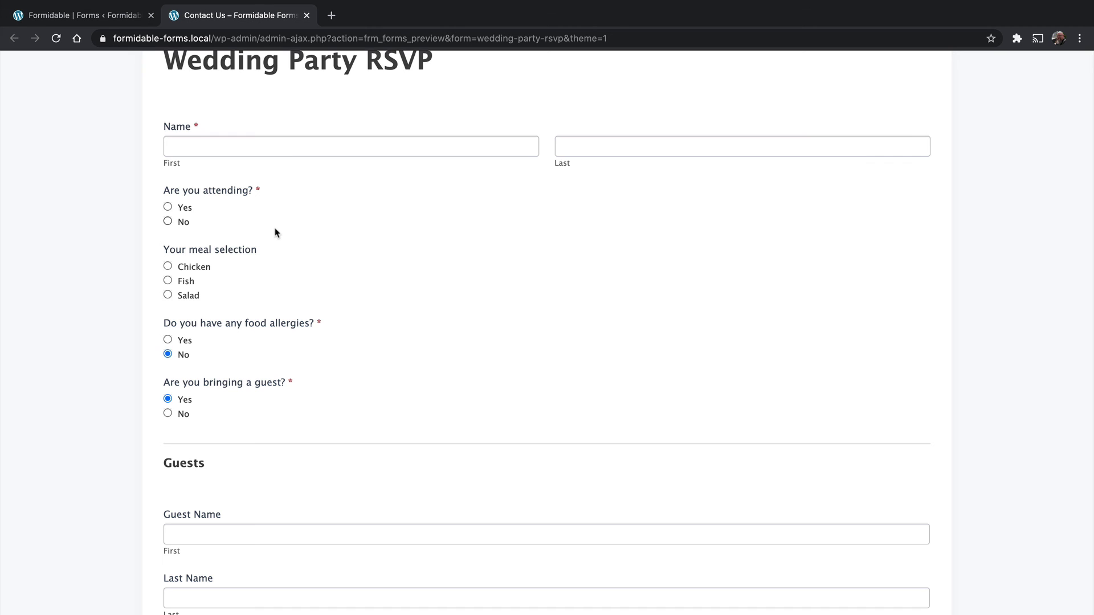
{"action": "scroll", "coordinate": [434, 255], "scroll_direction": "down", "scroll_amount": 3}
{"action": "scroll", "coordinate": [434, 254], "scroll_direction": "down", "scroll_amount": 13}
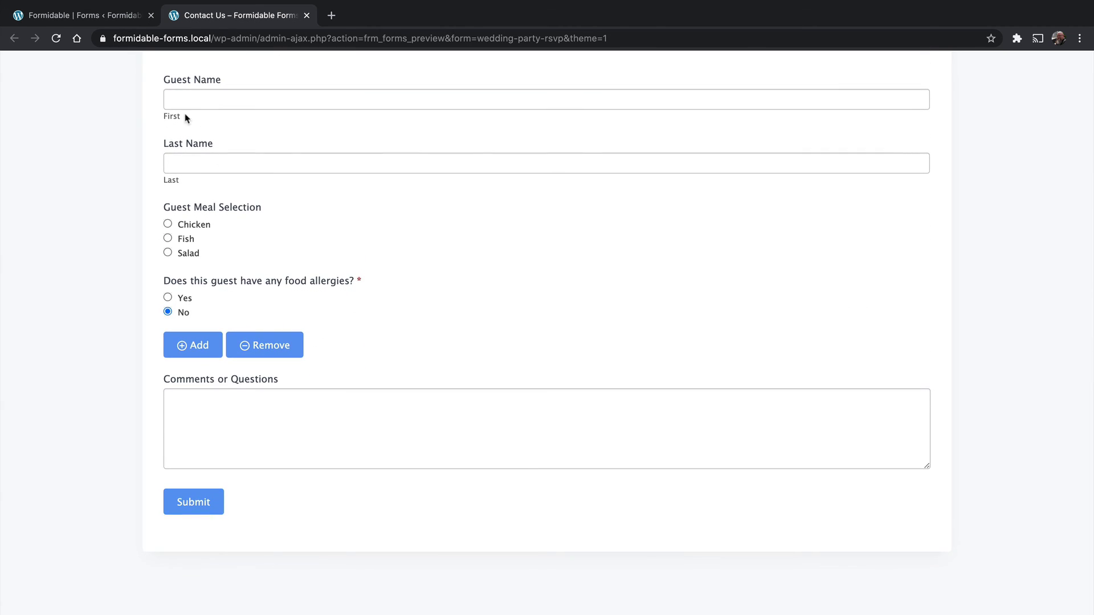
{"action": "left_click", "coordinate": [99, 19]}
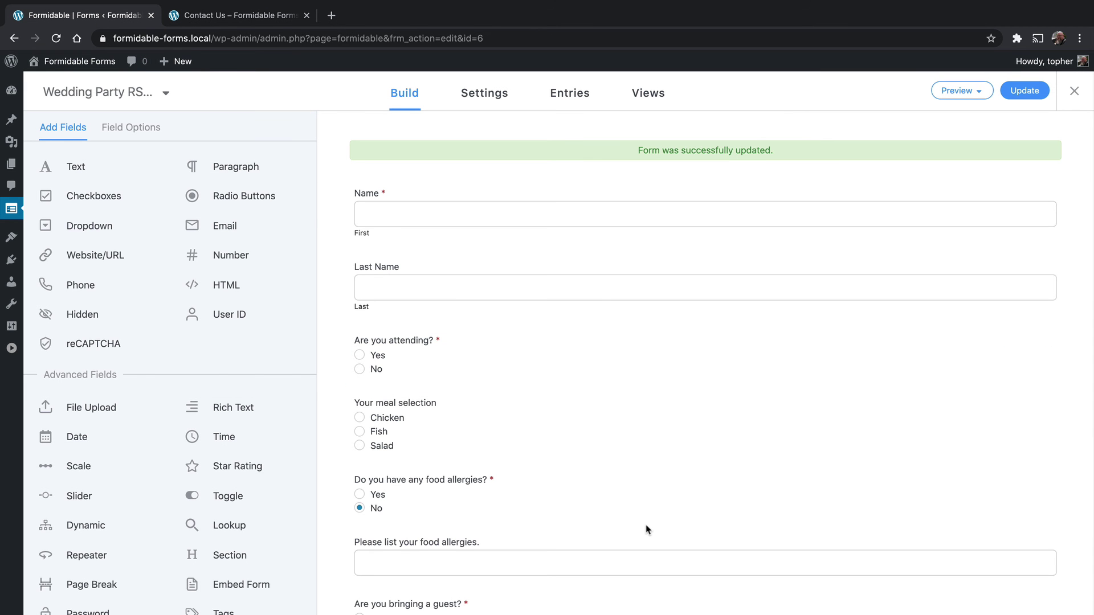